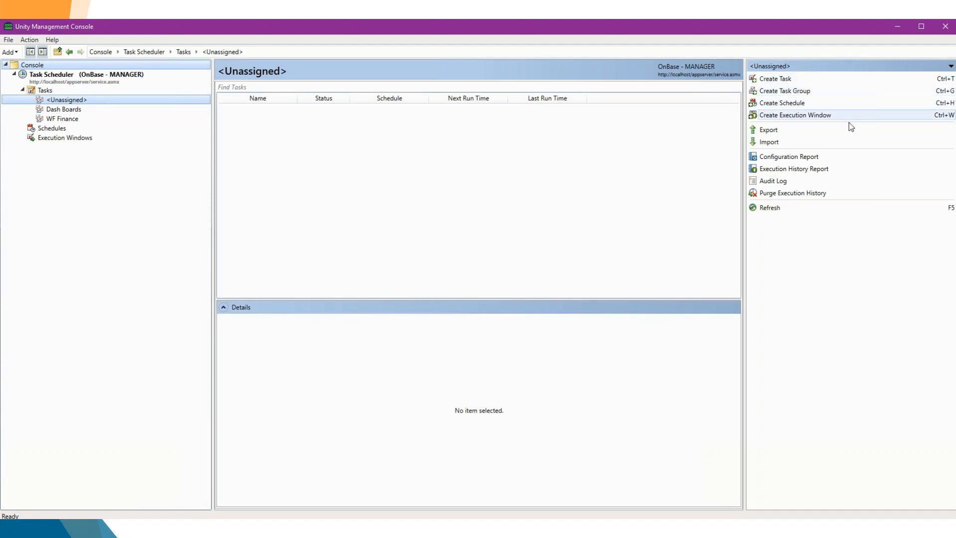
Review the general, schedule and history details of the Login Activity! task in the Dash Boards task group.
left_click(67, 109)
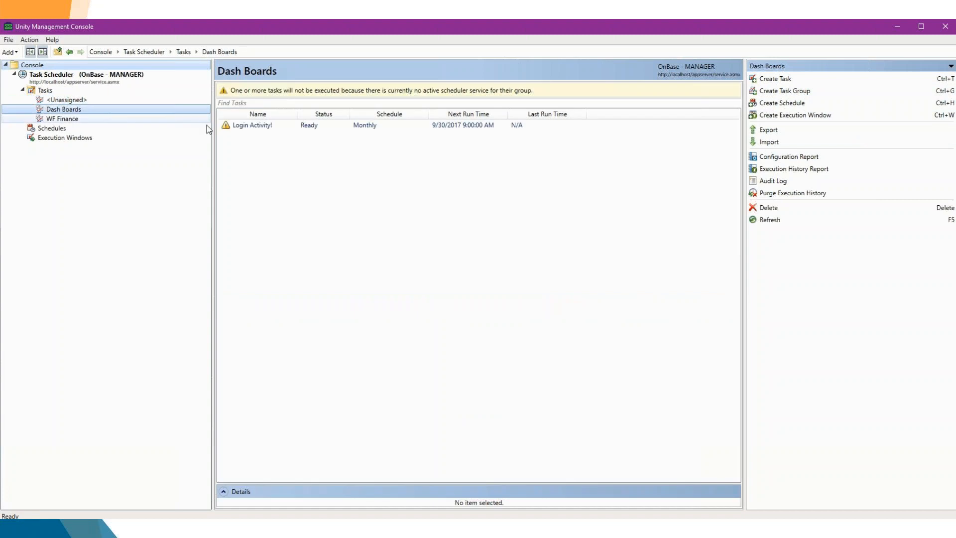
left_click(263, 128)
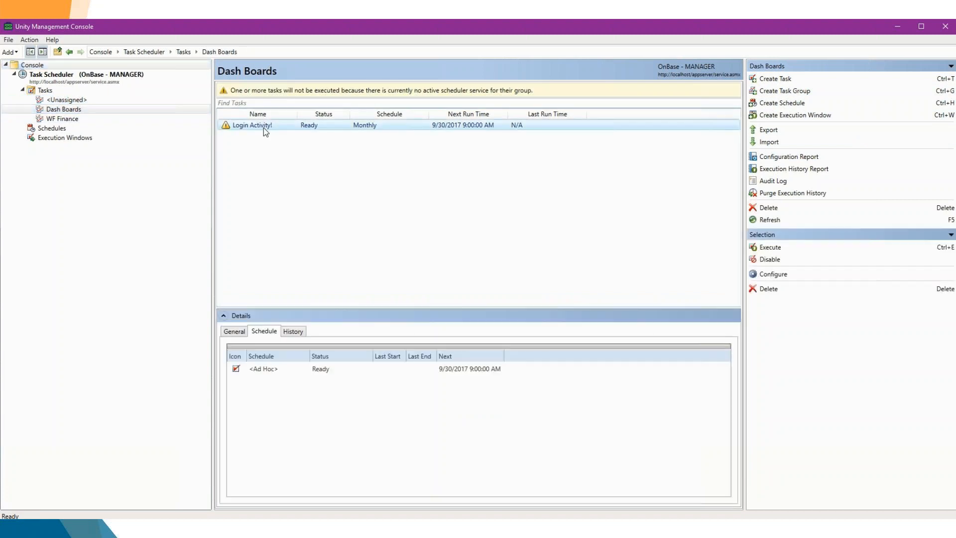
left_click(237, 330)
left_click(262, 332)
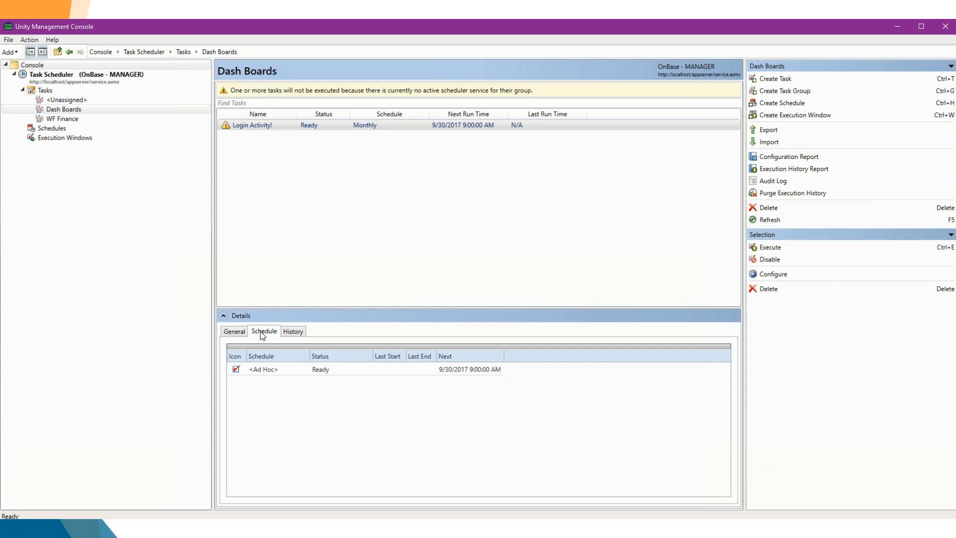
left_click(293, 332)
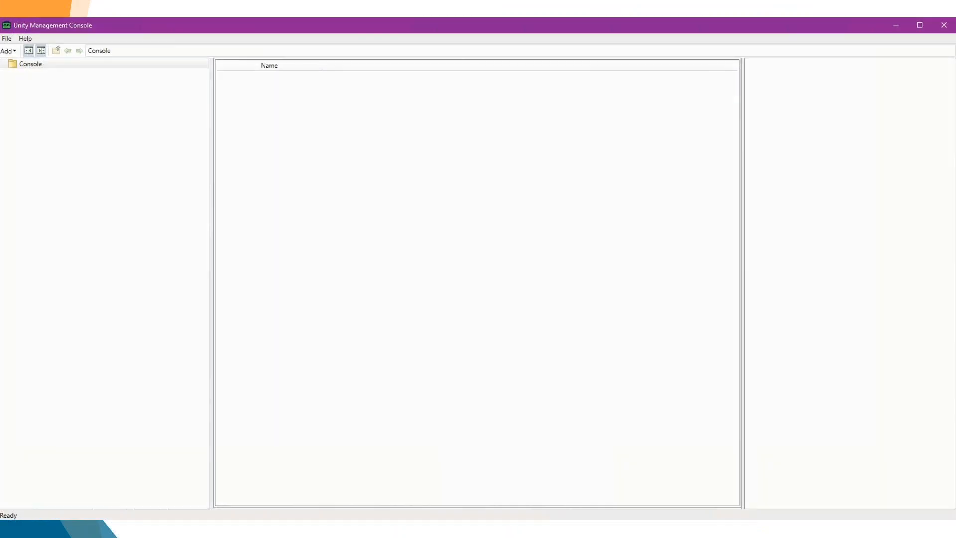
Add the Task Scheduler to the console, connect to the OnBase data source with the account password, and expand its Tasks node.
left_click(8, 51)
left_click(28, 70)
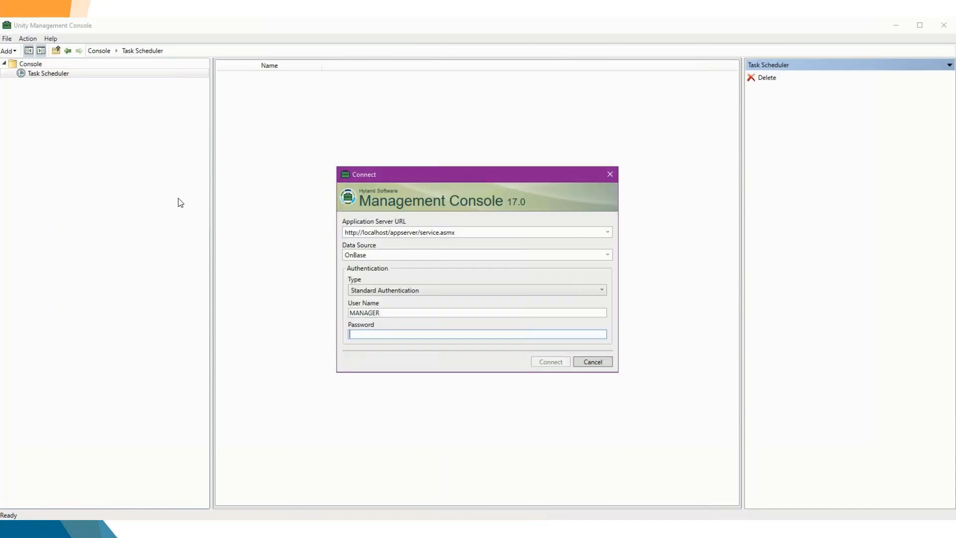
type("password")
key("Return")
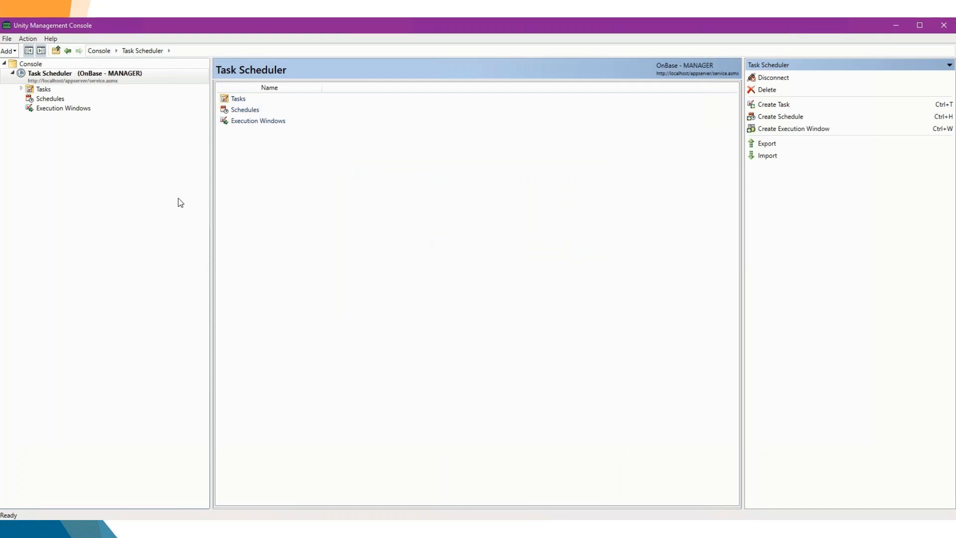
left_click(21, 89)
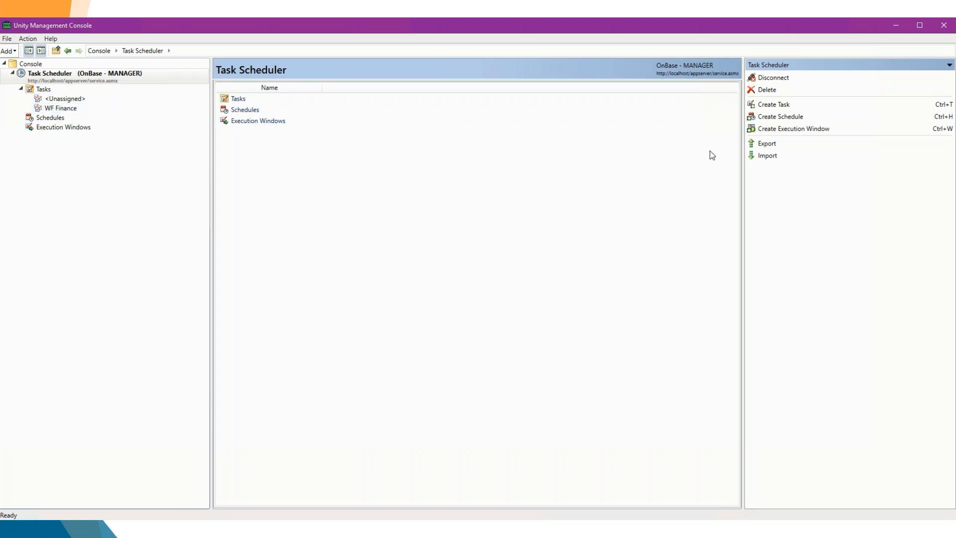
Start a new task named "Task" with its task group set to <None>.
left_click(769, 110)
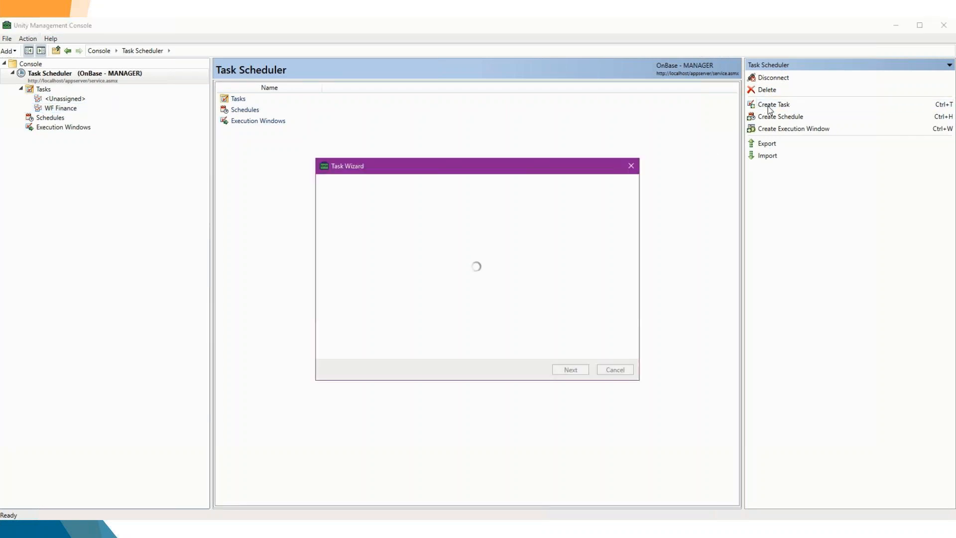
type("Ta")
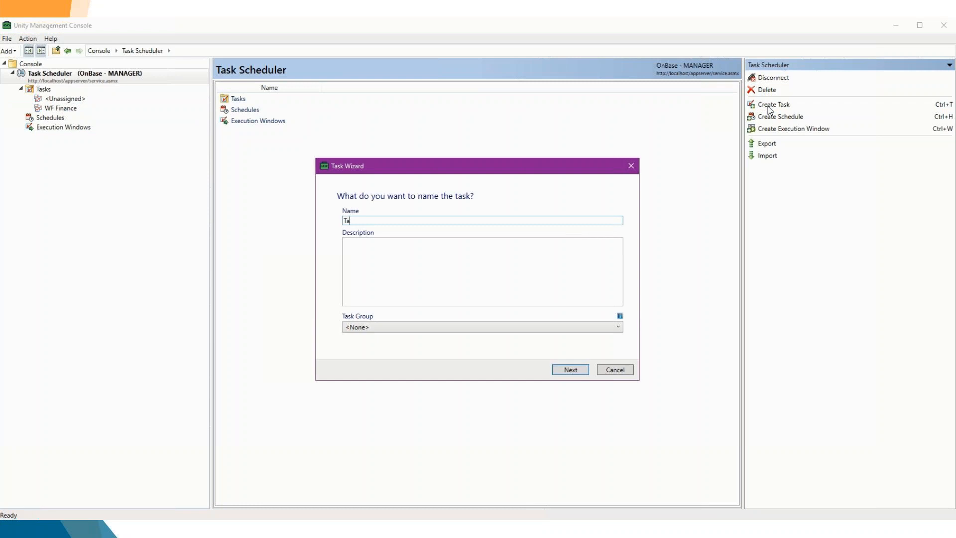
type("sk")
left_click(619, 328)
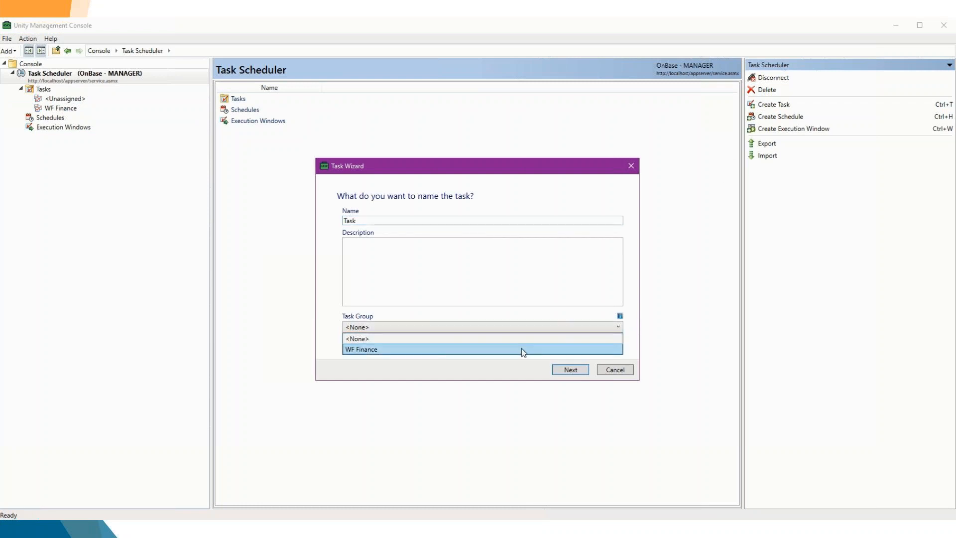
left_click(371, 340)
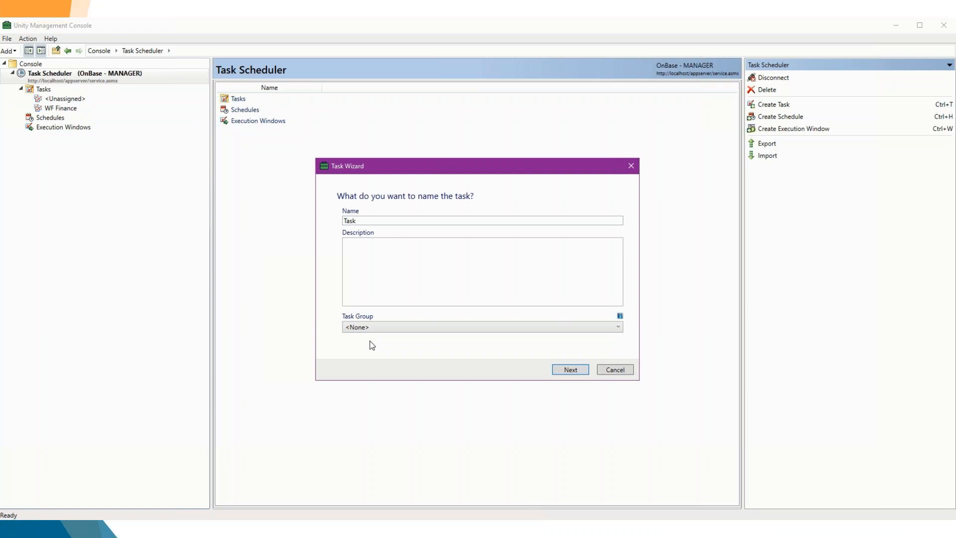
left_click(584, 373)
Make it a Workflow task that executes the WF Finance timer on the Initial queue of the CL - Commercial Loan Review life cycle.
left_click(612, 230)
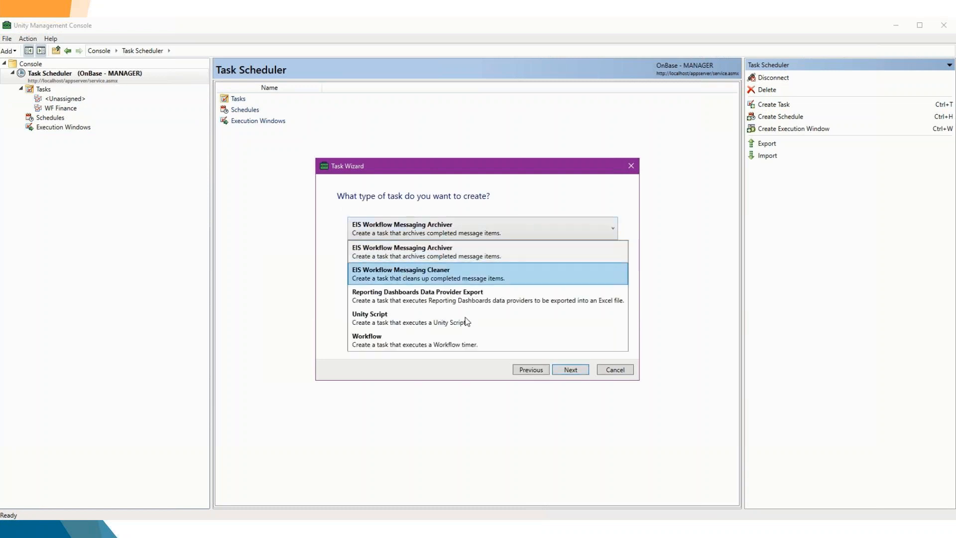
left_click(465, 342)
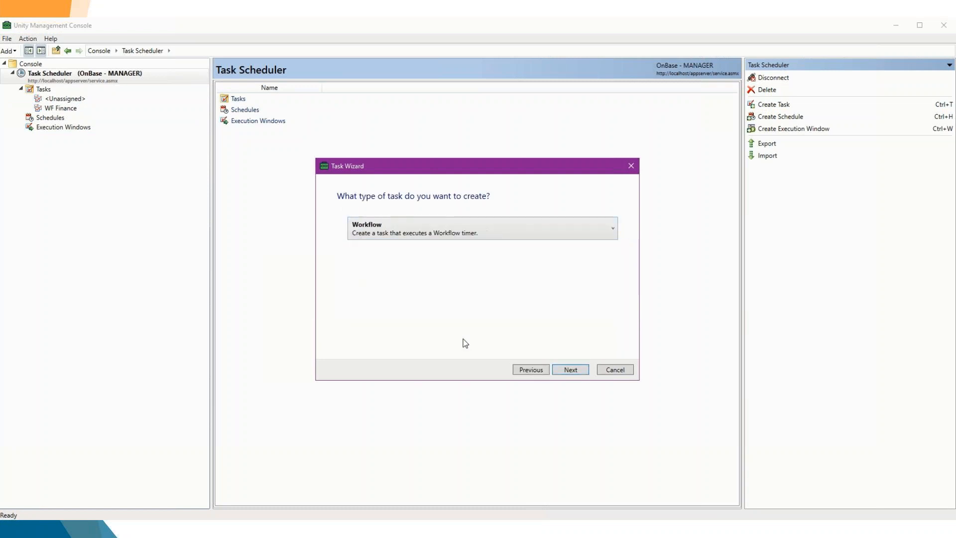
left_click(568, 370)
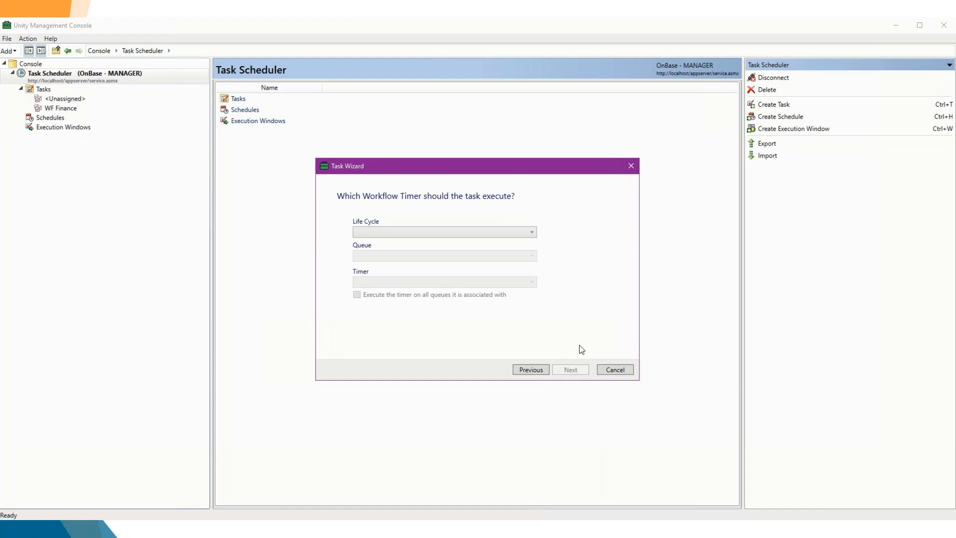
left_click(532, 233)
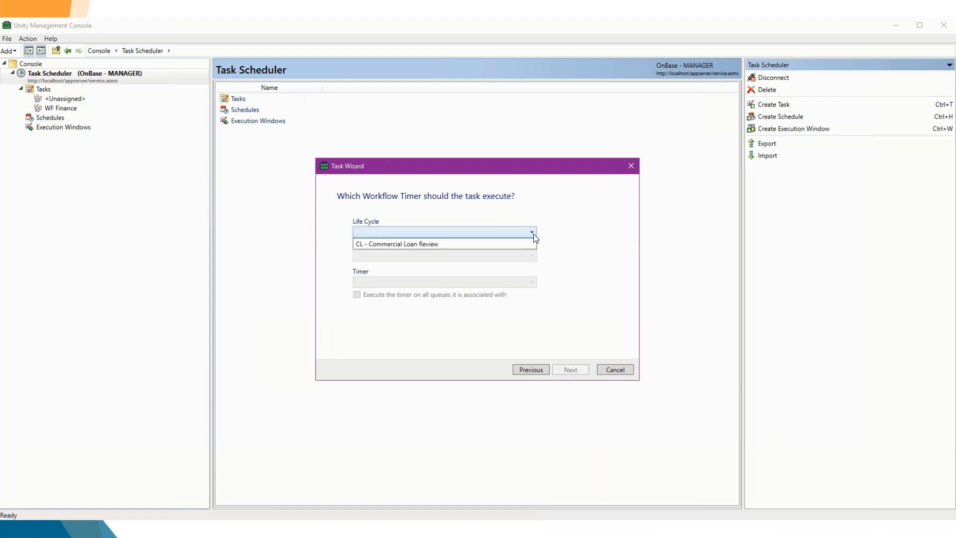
left_click(474, 244)
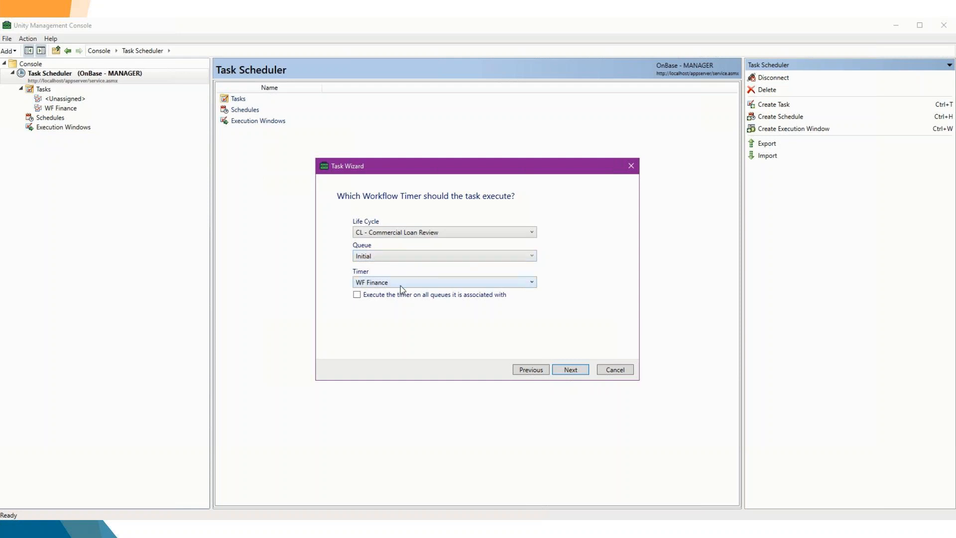
left_click(571, 370)
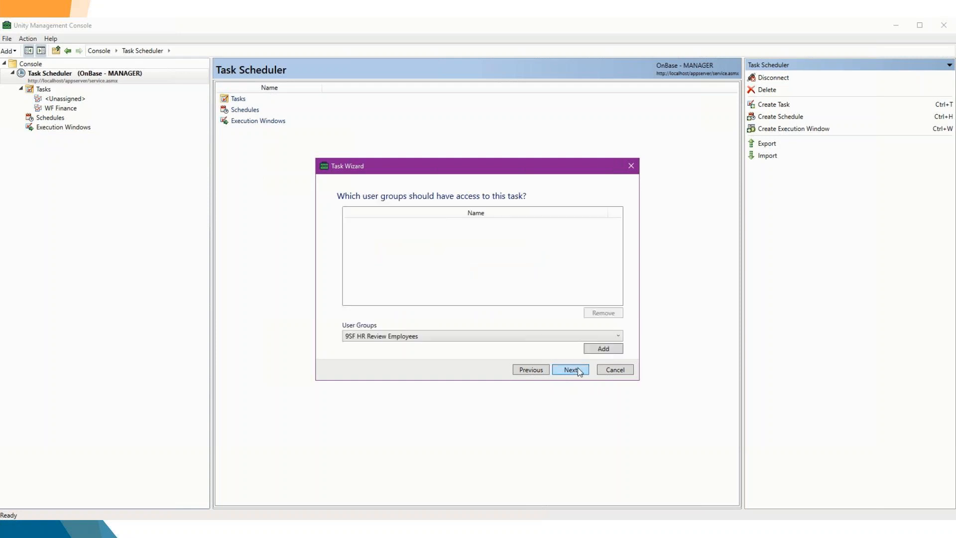
Give the ADMINISTRATOR user group access to the task.
left_click(593, 337)
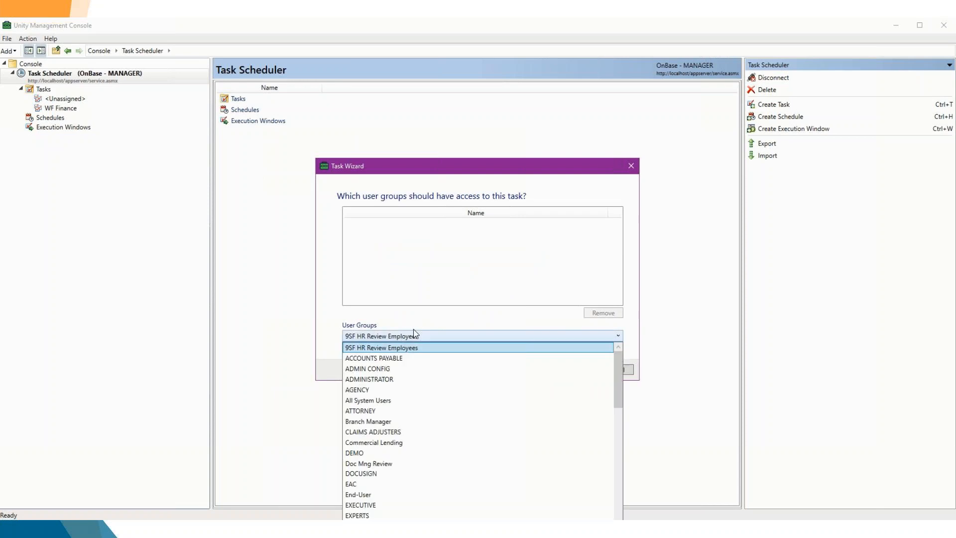
left_click(375, 369)
left_click(407, 337)
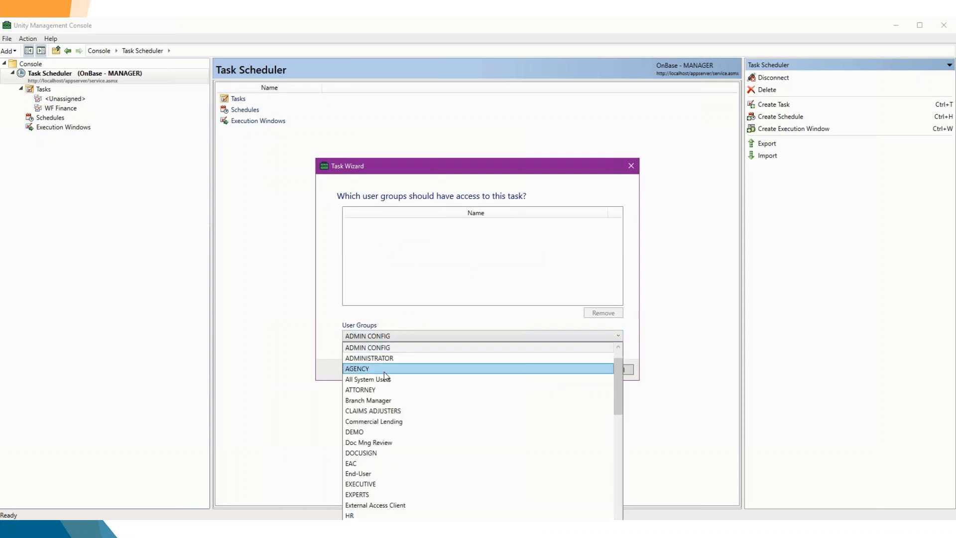
left_click(385, 359)
left_click(603, 349)
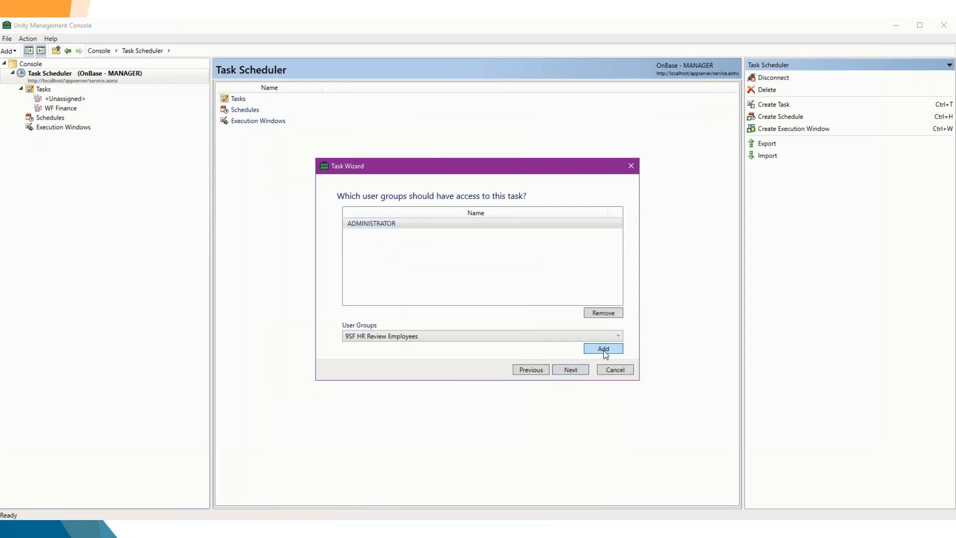
left_click(570, 370)
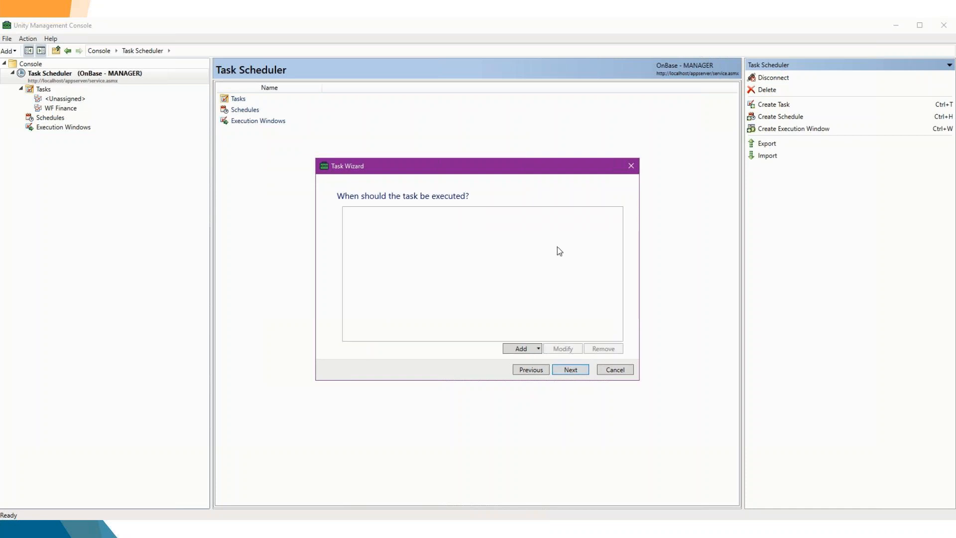
Add an interval schedule that executes the task every 5 minutes.
left_click(528, 348)
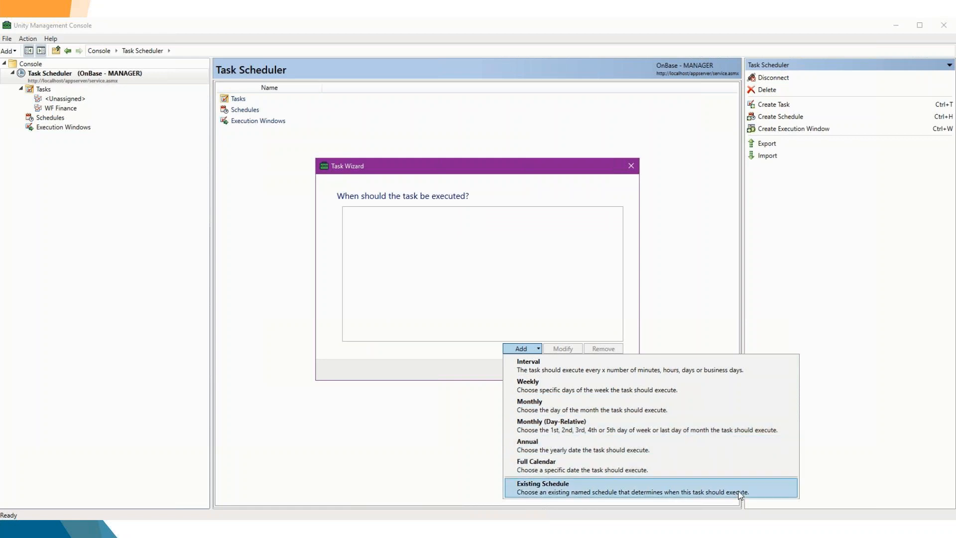
left_click(678, 367)
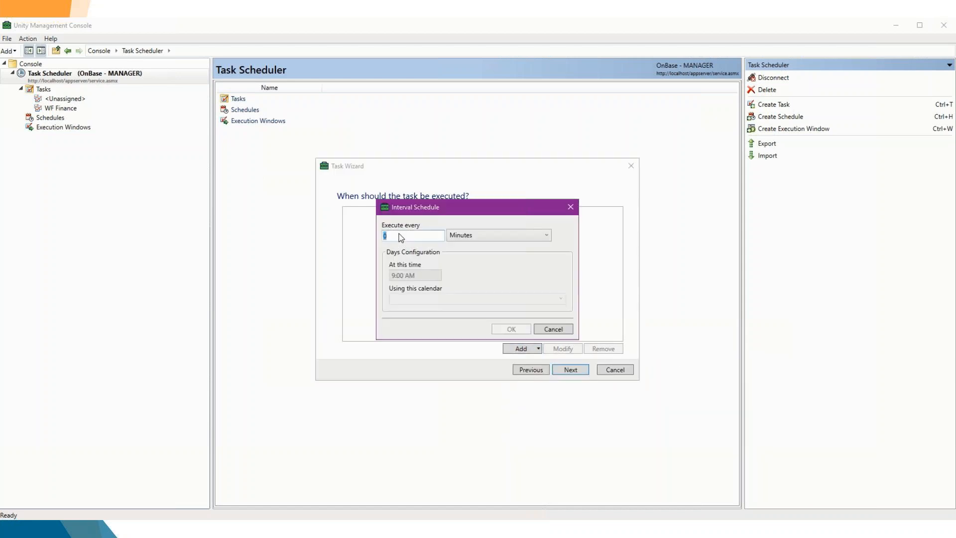
double_click(409, 236)
type("5")
left_click(509, 329)
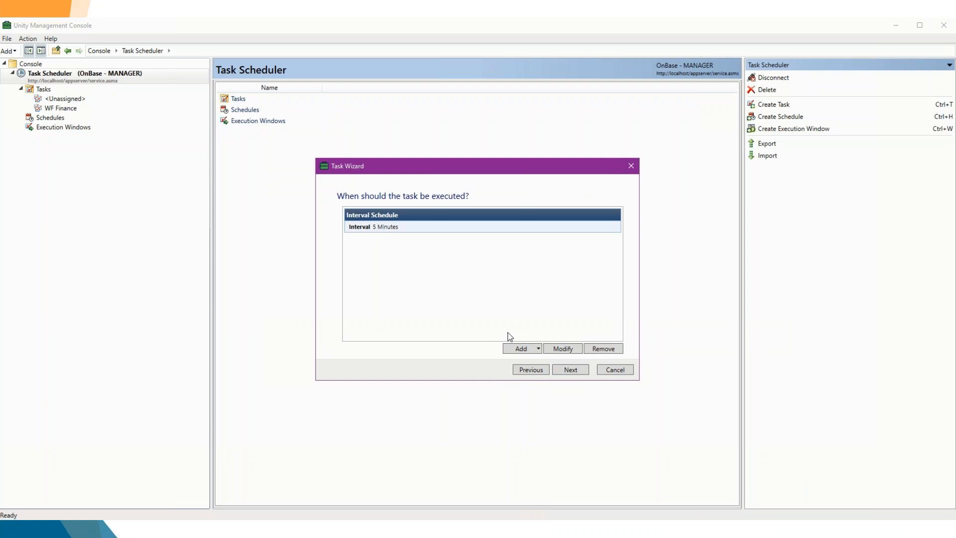
left_click(536, 349)
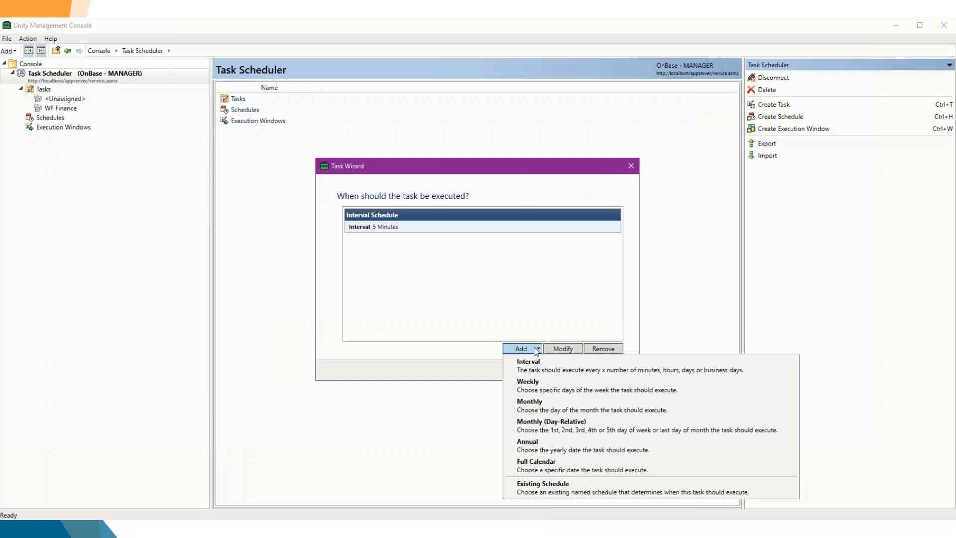
left_click(519, 316)
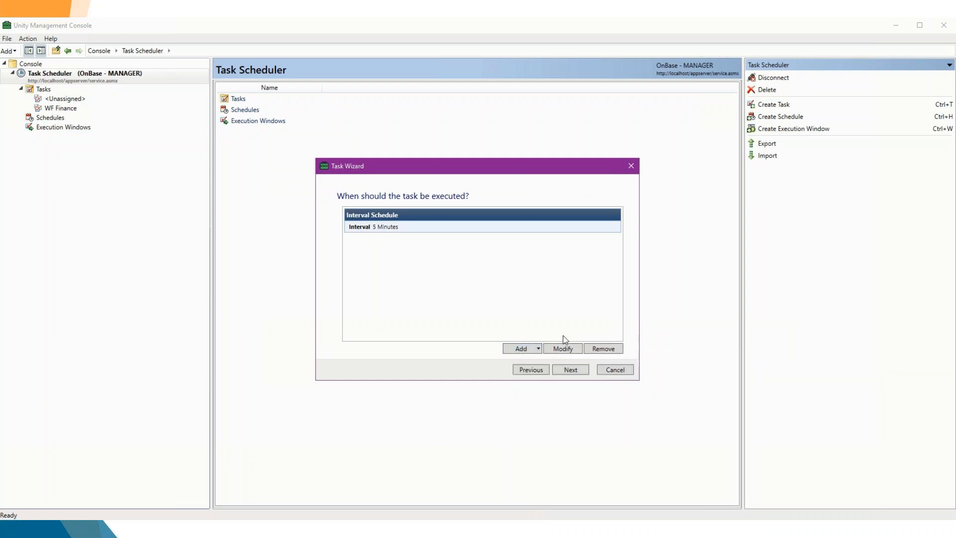
left_click(570, 370)
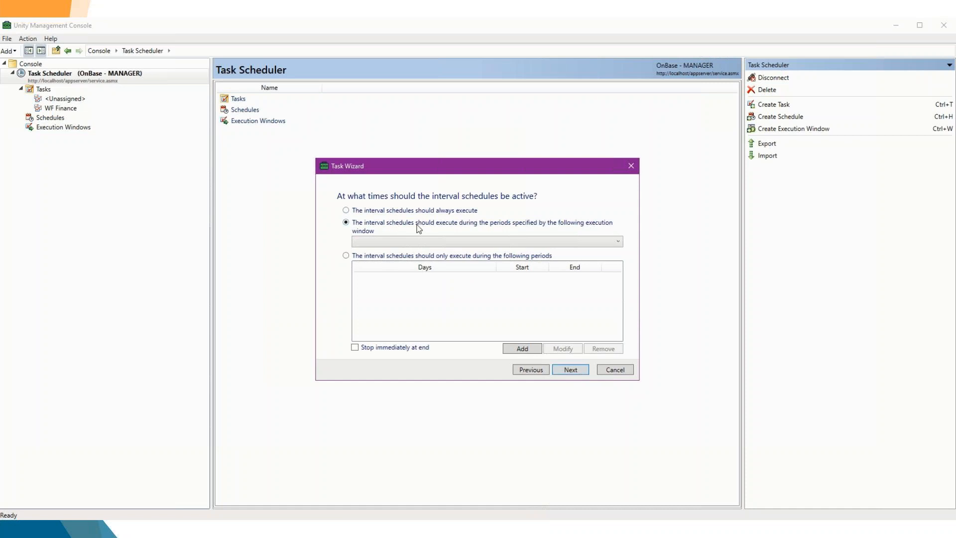
Set the interval schedules to always execute.
left_click(603, 243)
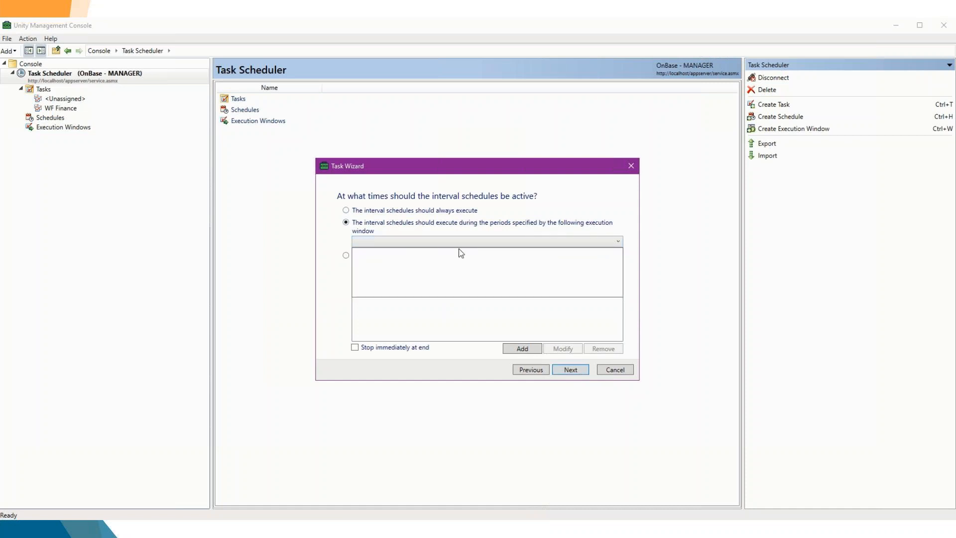
left_click(346, 211)
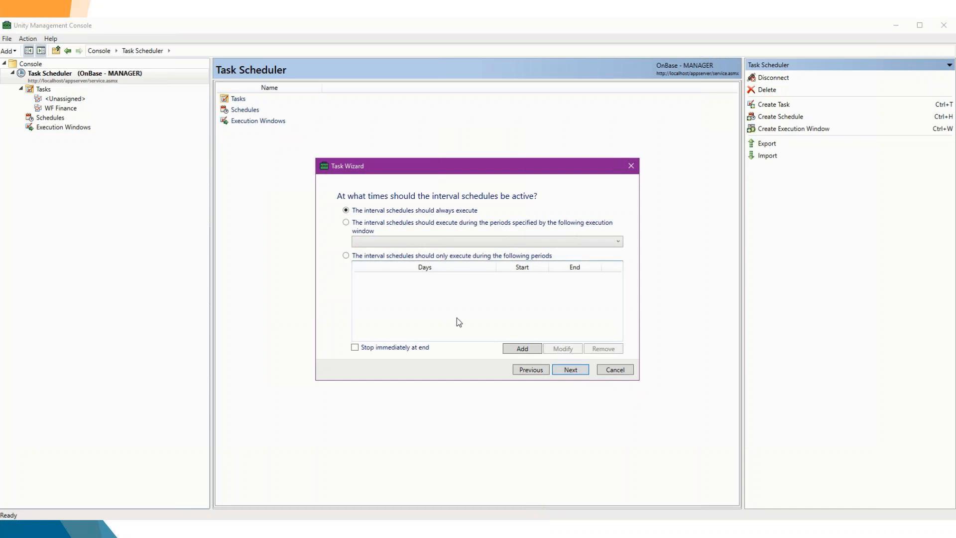
left_click(569, 370)
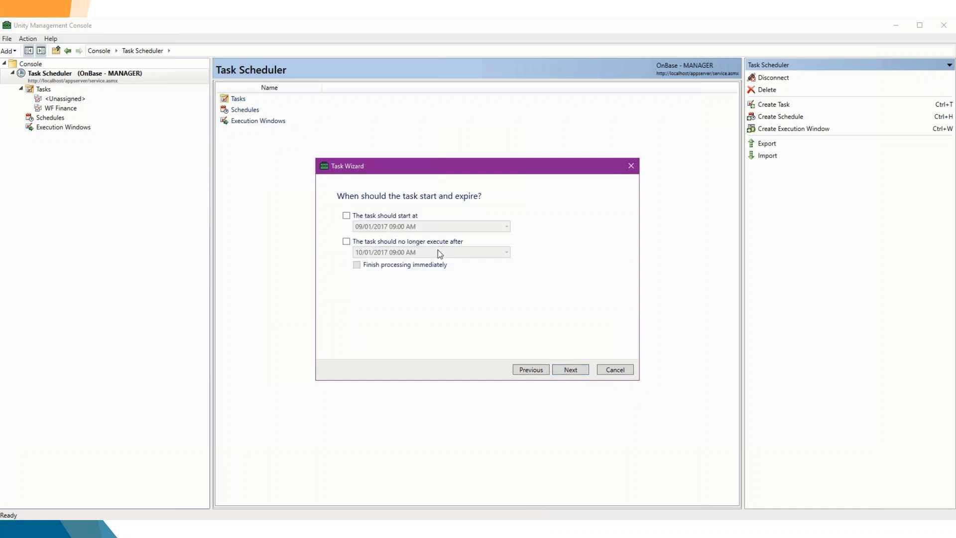
left_click(345, 215)
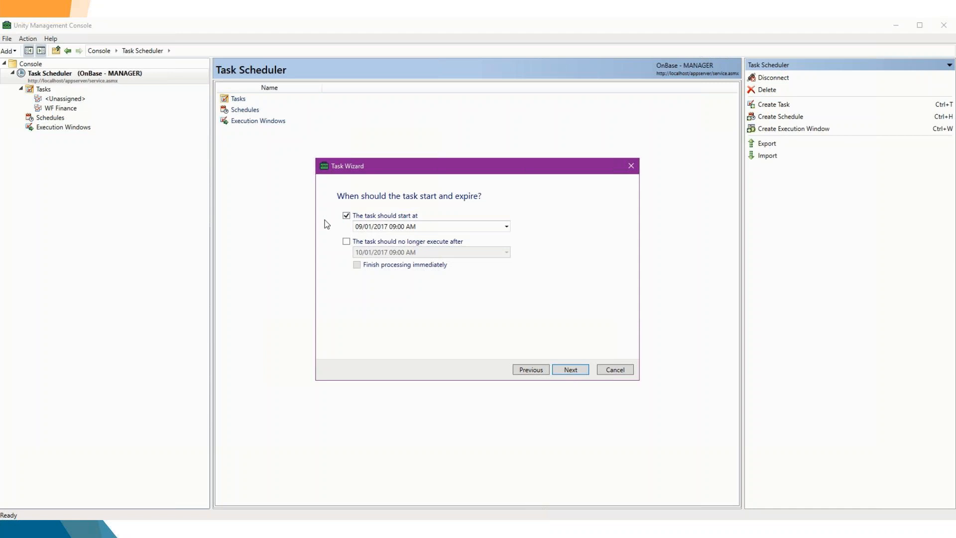
left_click(346, 216)
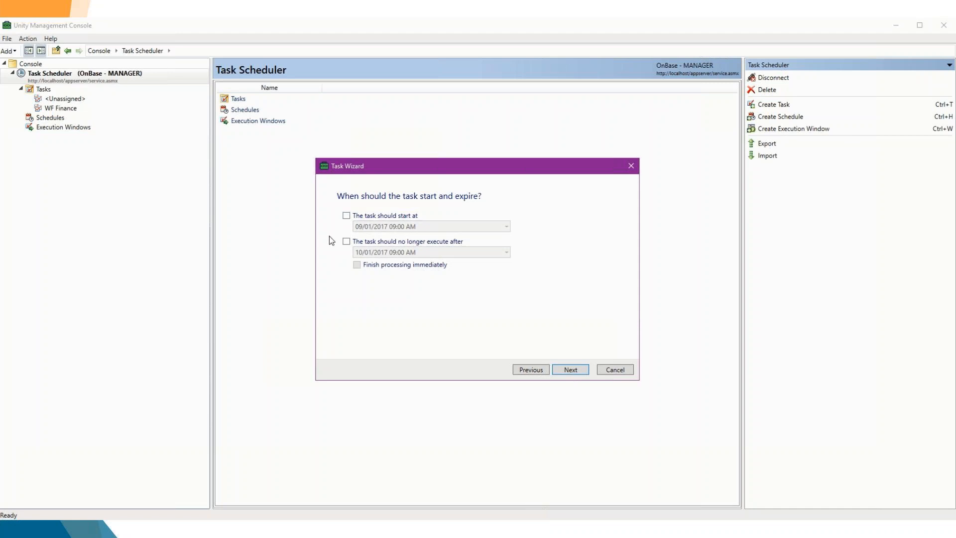
left_click(347, 242)
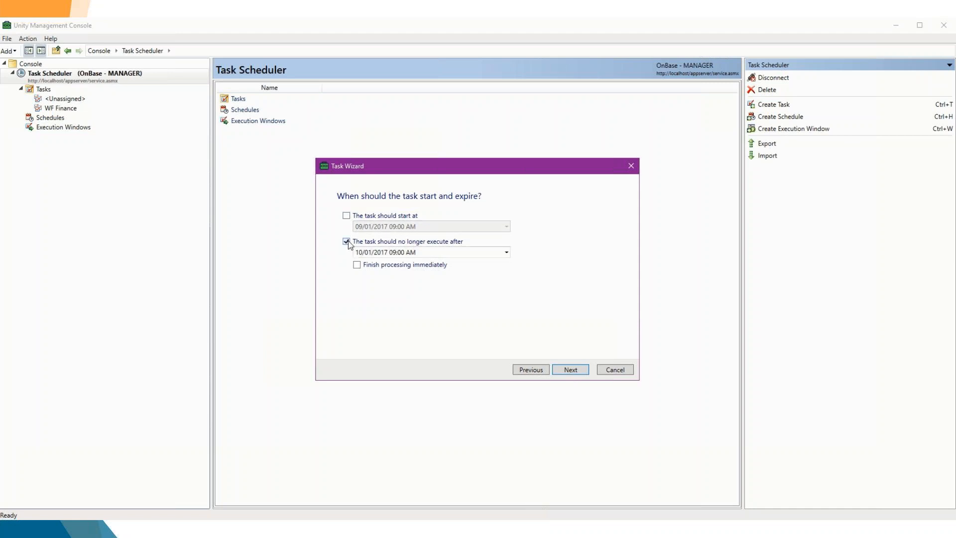
left_click(346, 243)
Accept the start and expiry settings, review the task summary, and finish creating the task.
left_click(572, 369)
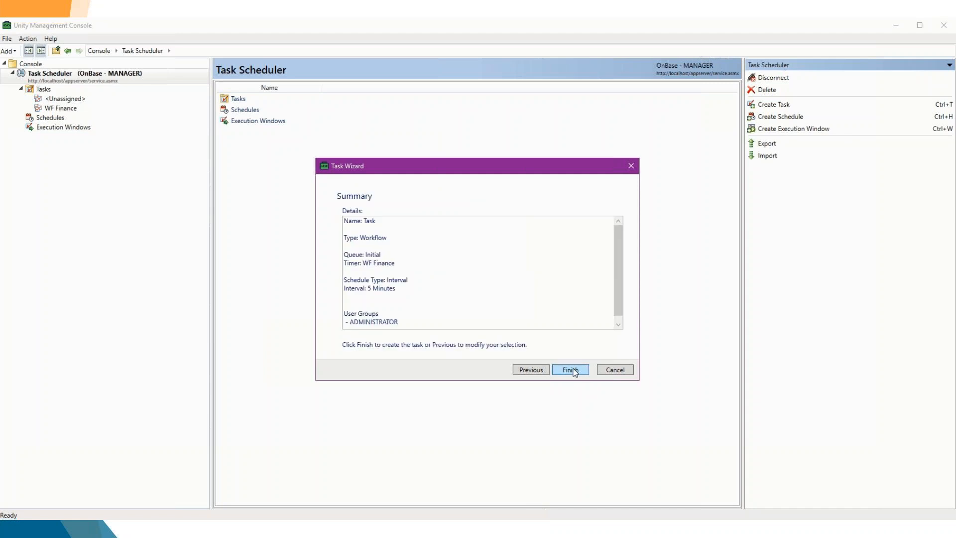
left_click_drag(618, 296, 614, 279)
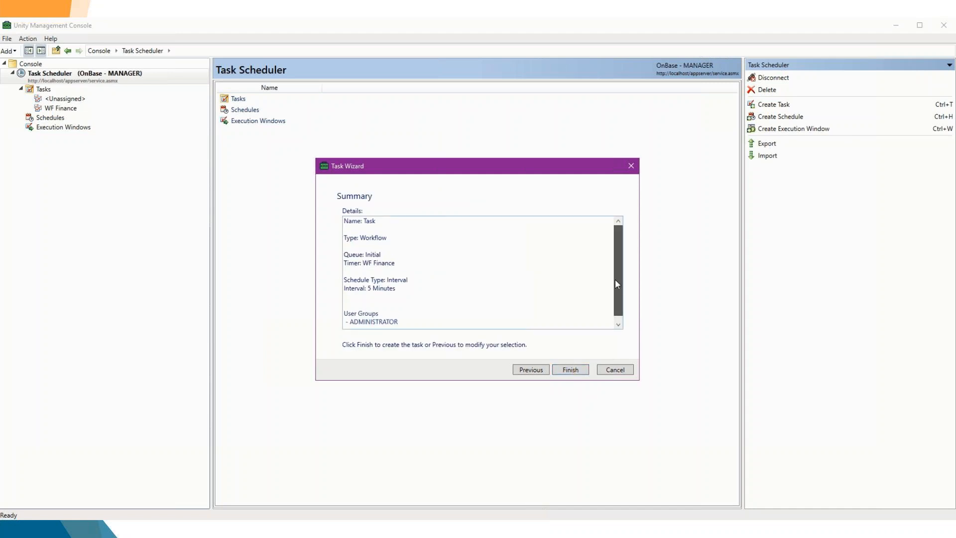
left_click(568, 370)
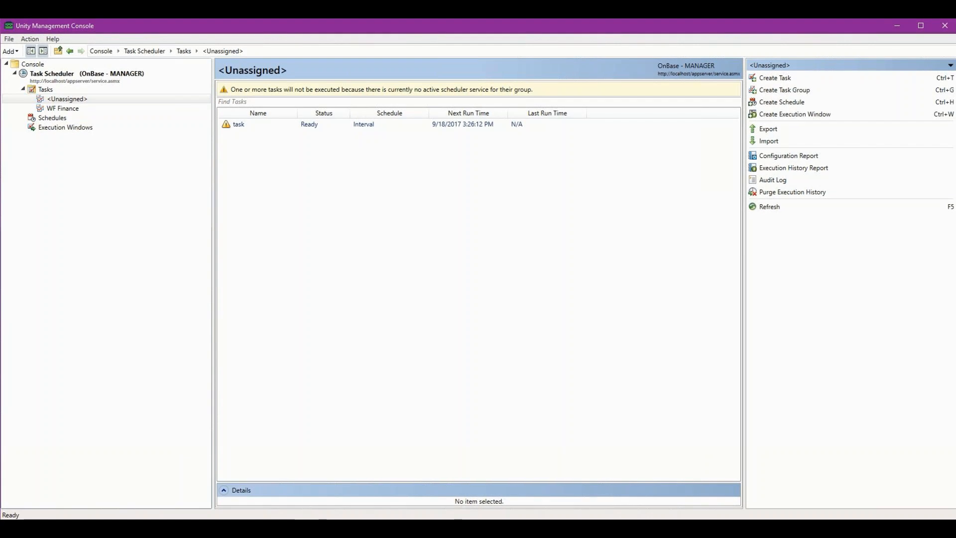
Configure the unassigned task named task to belong to the WF Finance task group.
left_click(66, 108)
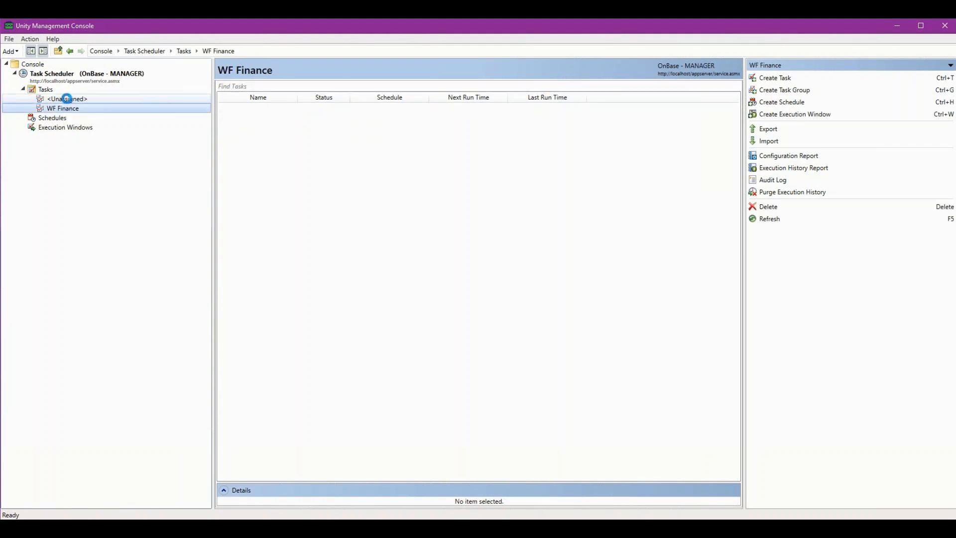
left_click(69, 100)
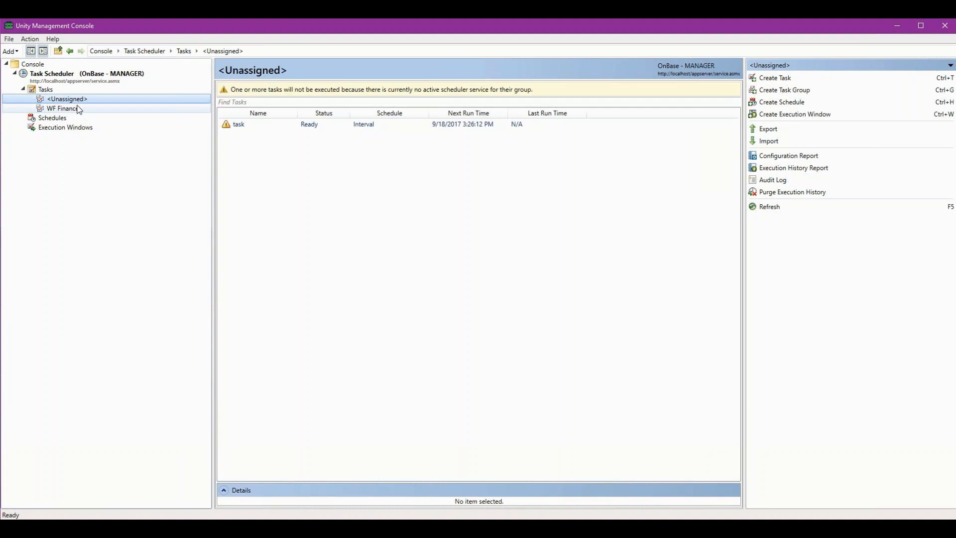
left_click(327, 128)
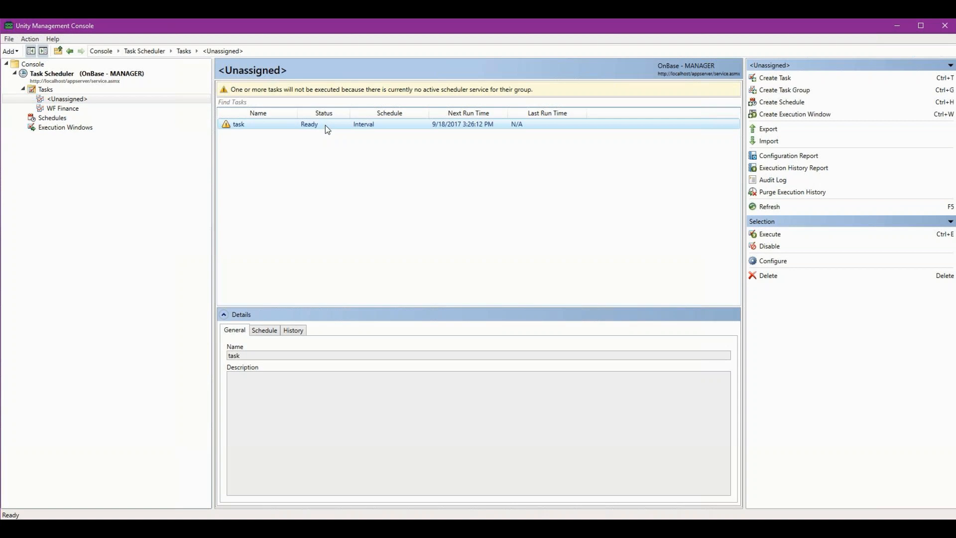
right_click(325, 125)
left_click(356, 158)
left_click(620, 327)
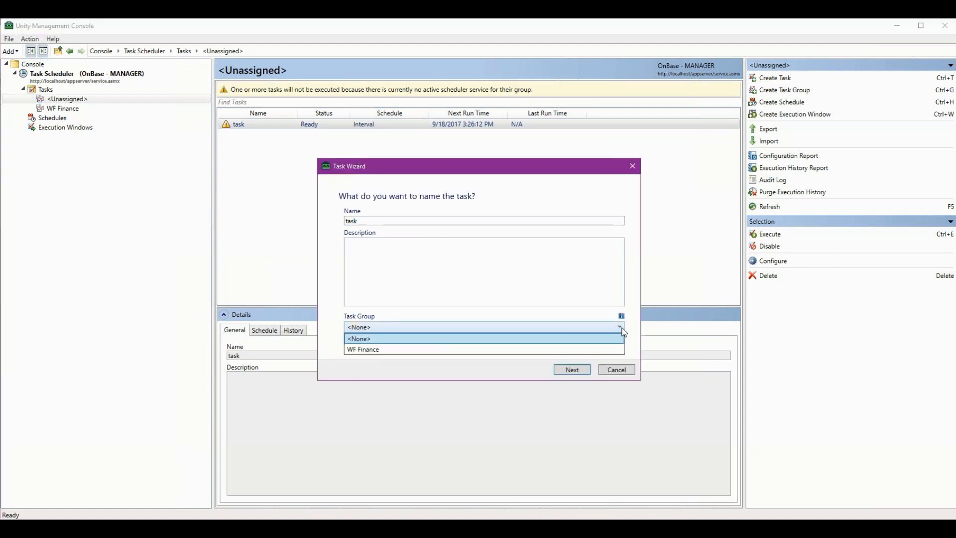
left_click(364, 350)
left_click(570, 369)
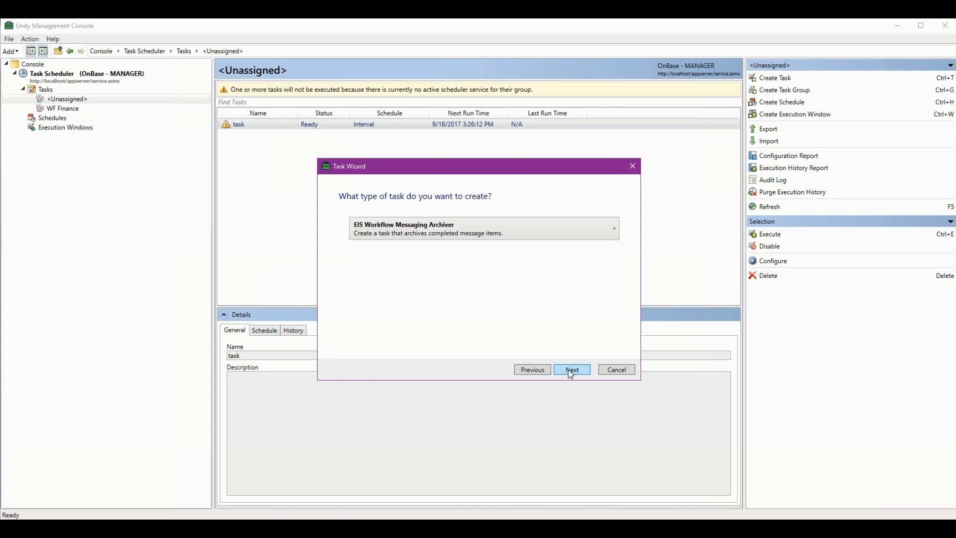
Keep the remaining task settings, finish updating the task, and open the WF Finance group.
left_click(570, 369)
left_click(569, 371)
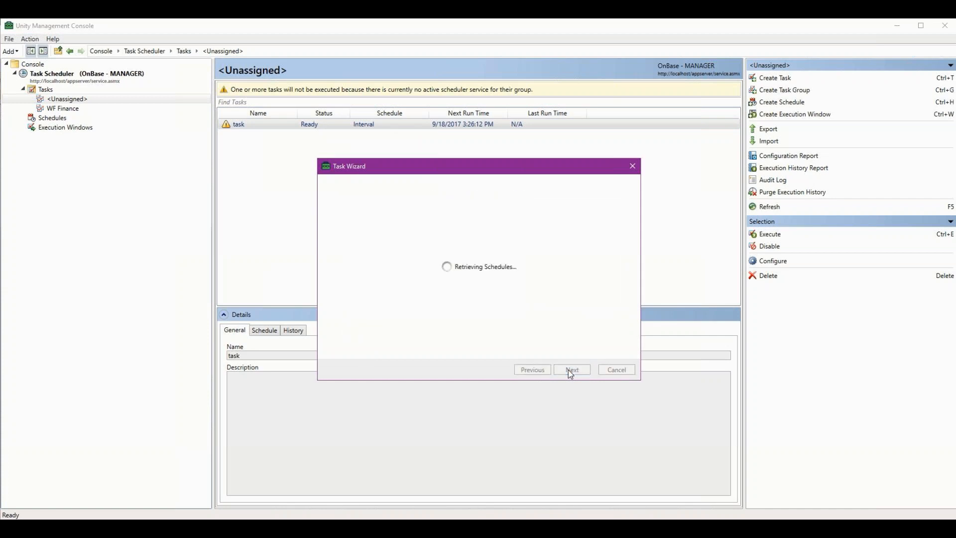
left_click(570, 369)
left_click(570, 369)
left_click(570, 370)
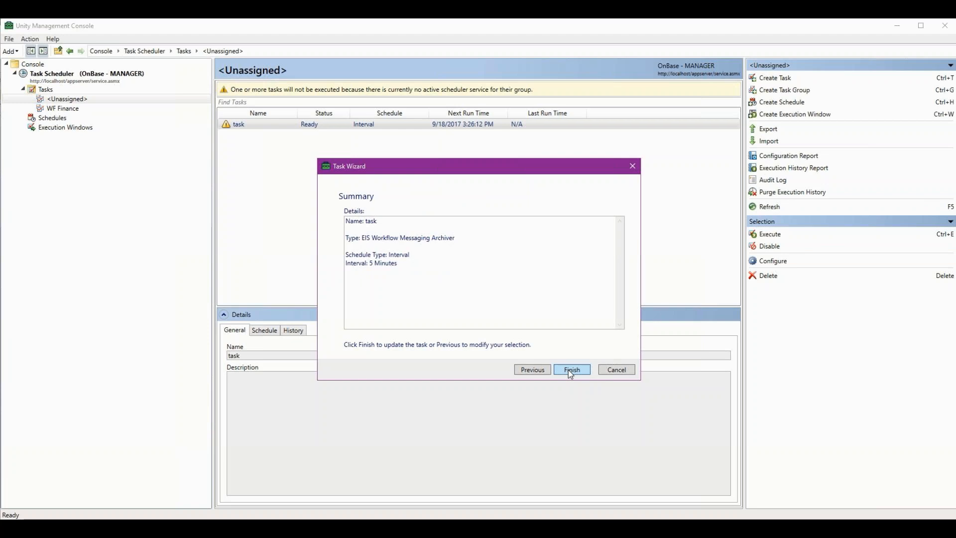
left_click(571, 370)
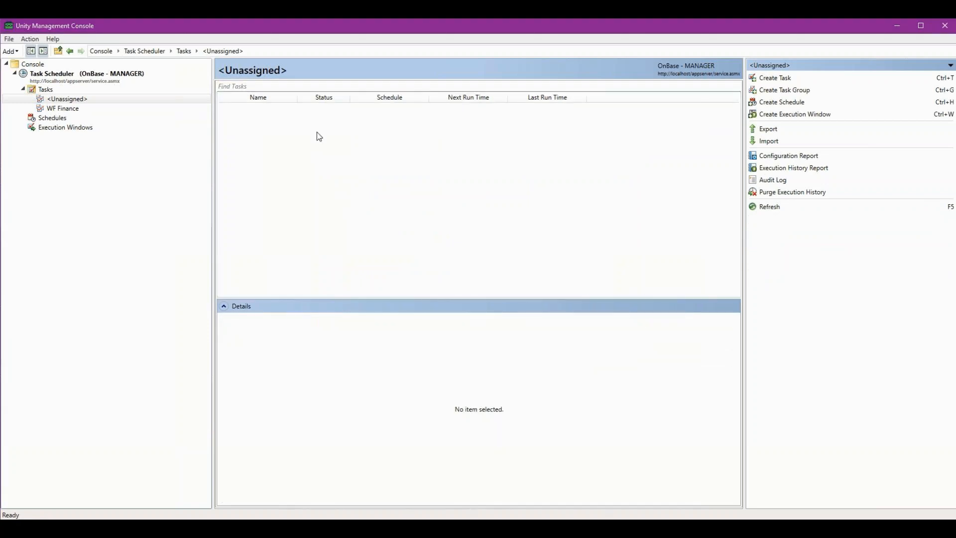
left_click(57, 107)
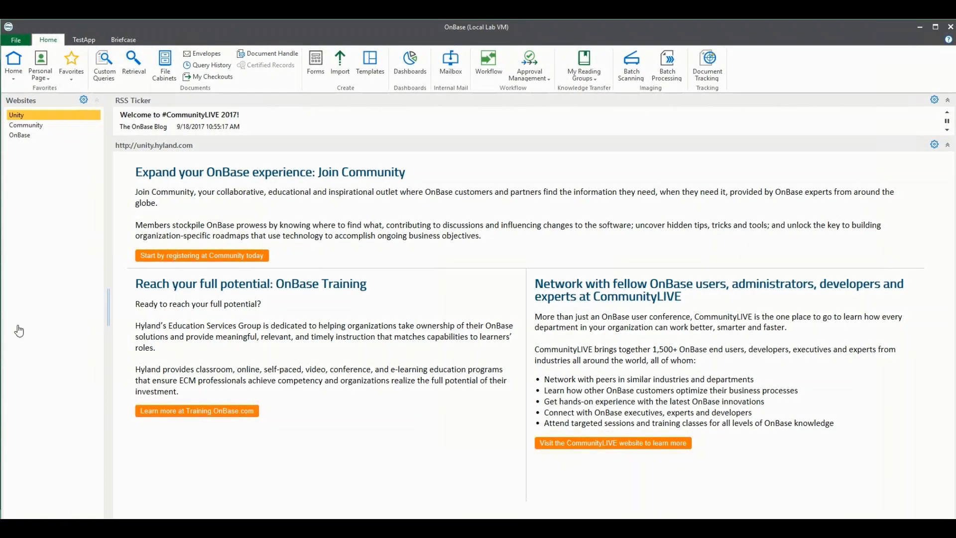
In OnBase, open the shared User Login Activity sample dashboard and set its login date range to 9/1/2017 through 9/30/2017.
left_click(410, 64)
left_click(55, 302)
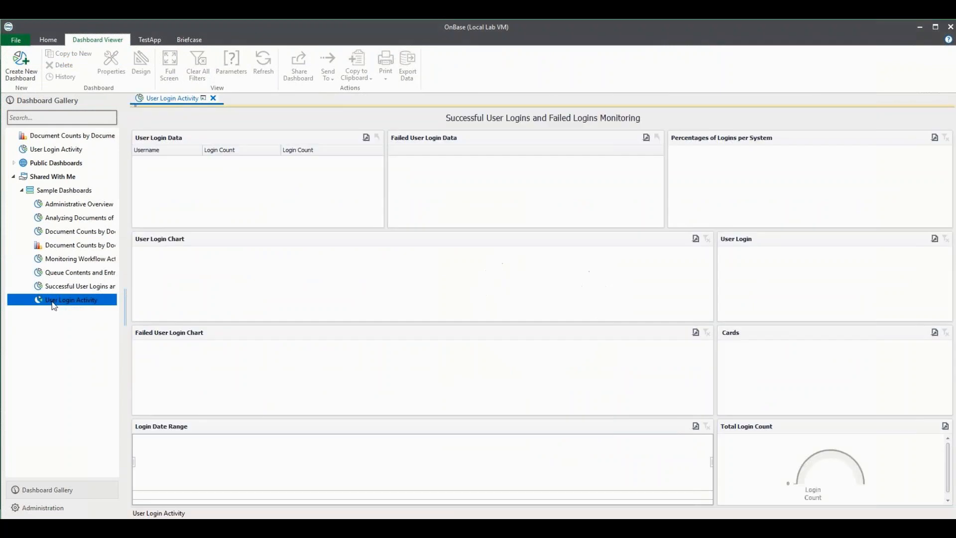
left_click(471, 193)
left_click(453, 231)
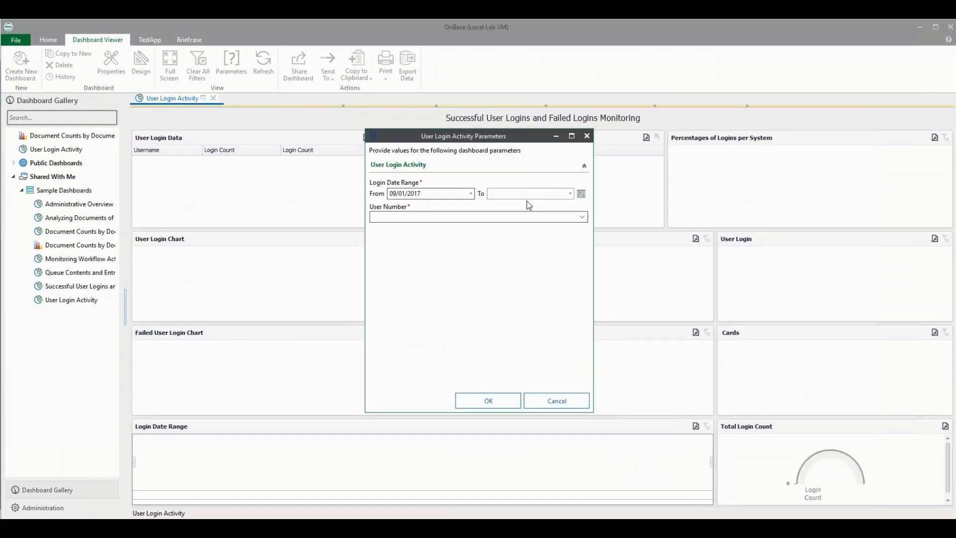
left_click(570, 194)
left_click(567, 274)
Set the User Number parameter to <<ALL>> and run the User Login Activity dashboard.
left_click(583, 219)
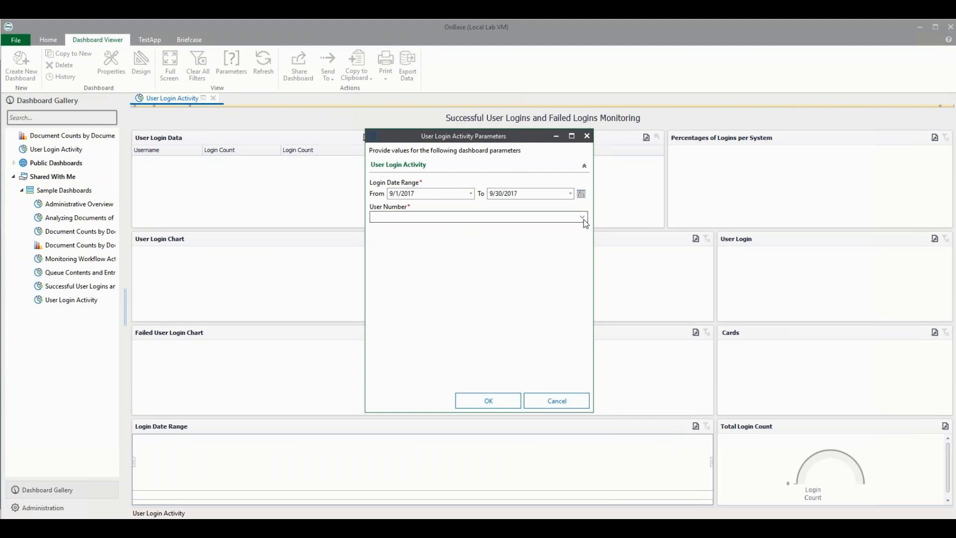
left_click(423, 136)
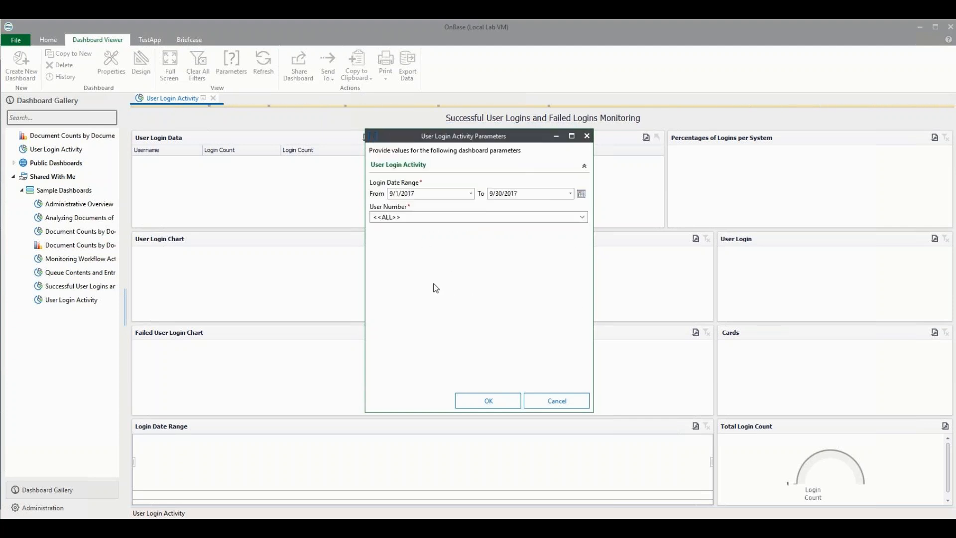
left_click(482, 402)
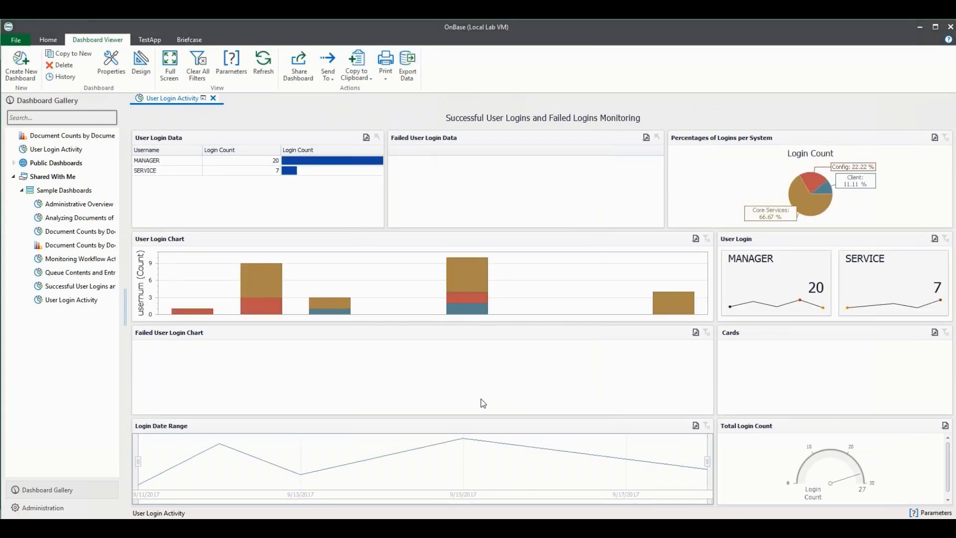
Switch to the Unity Management Console and create a task group named Dash Boards under Tasks.
left_click(411, 528)
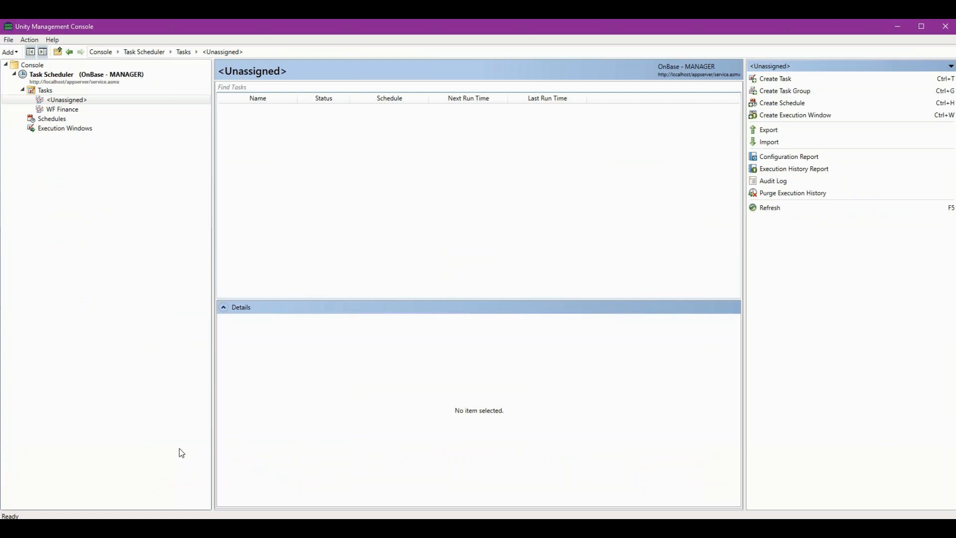
left_click(43, 90)
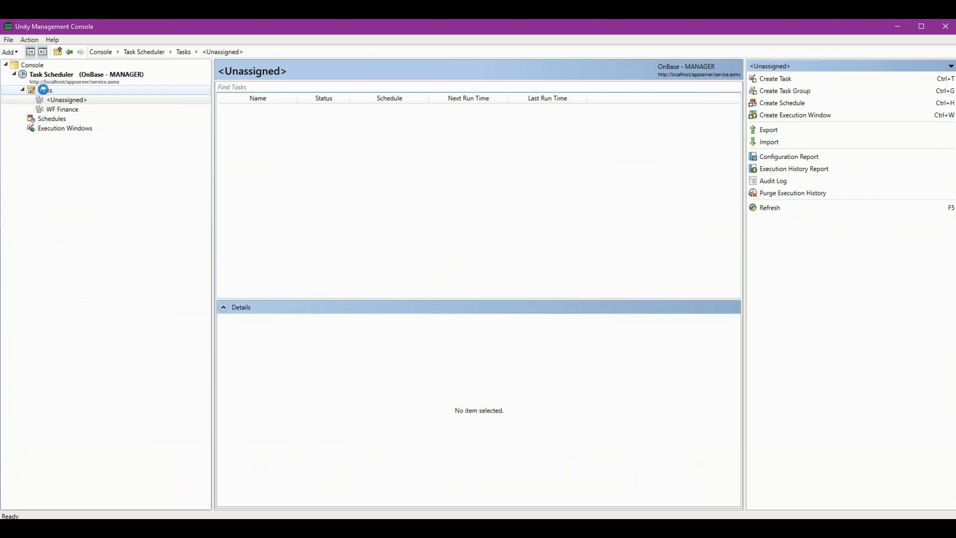
right_click(43, 90)
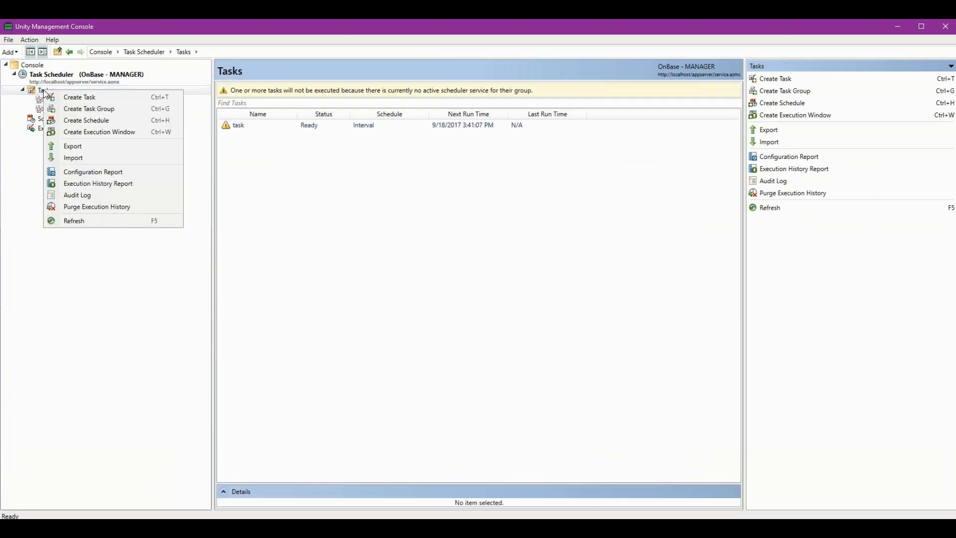
left_click(87, 110)
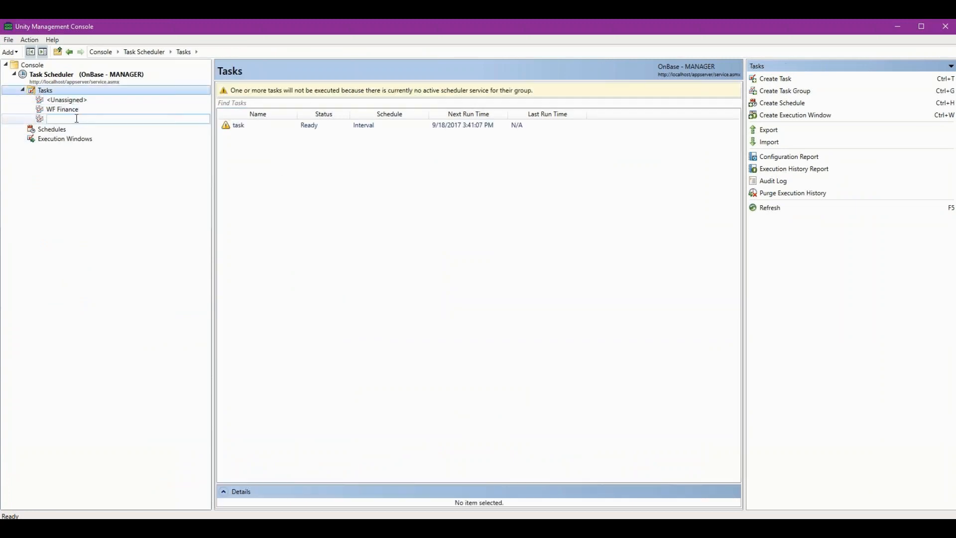
type("Dash Boards")
key("Return")
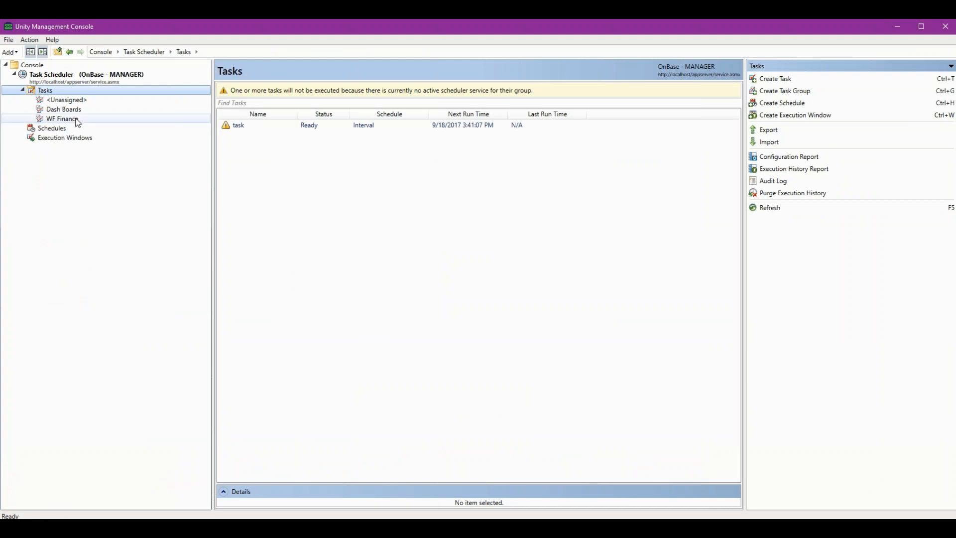
Start a new task named Login Activity and assign it to the Dash Boards task group.
left_click(64, 109)
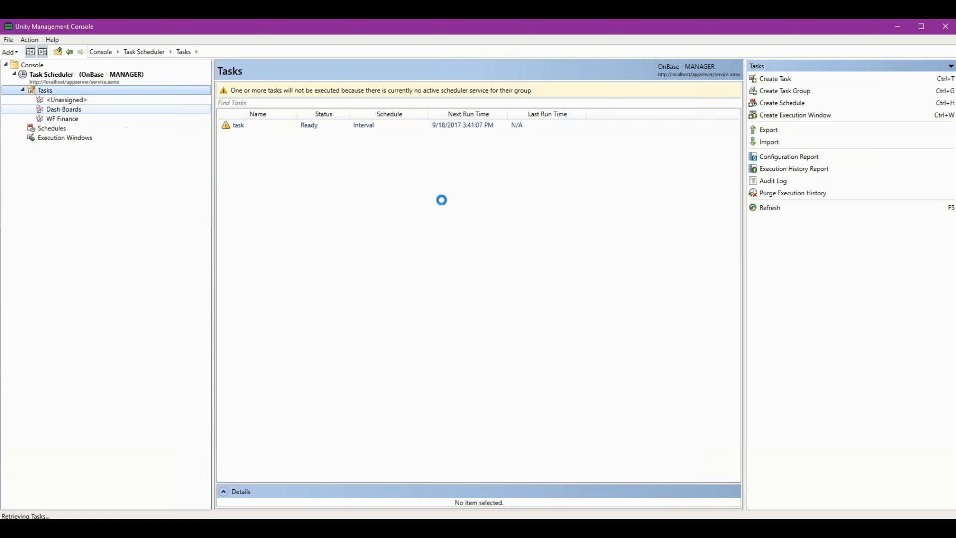
left_click(773, 82)
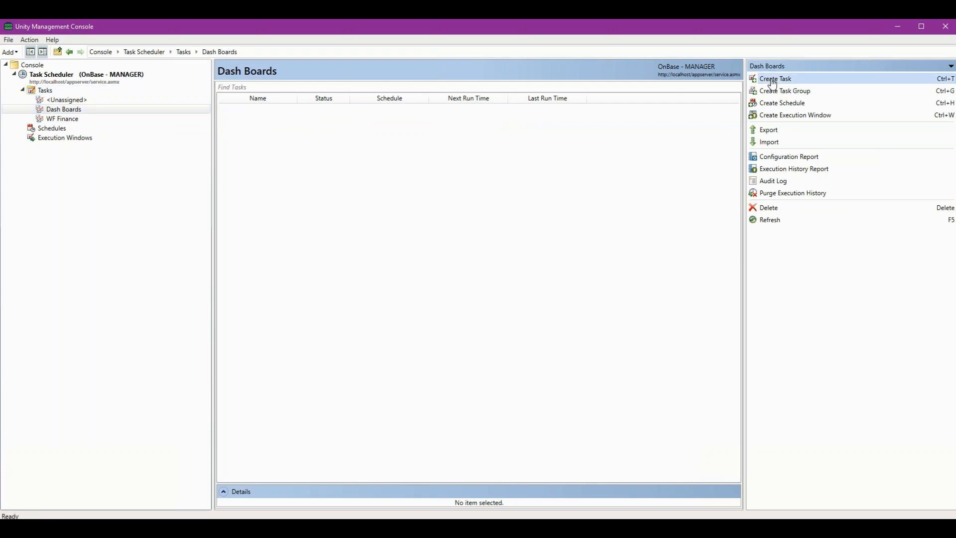
type("Login Activity")
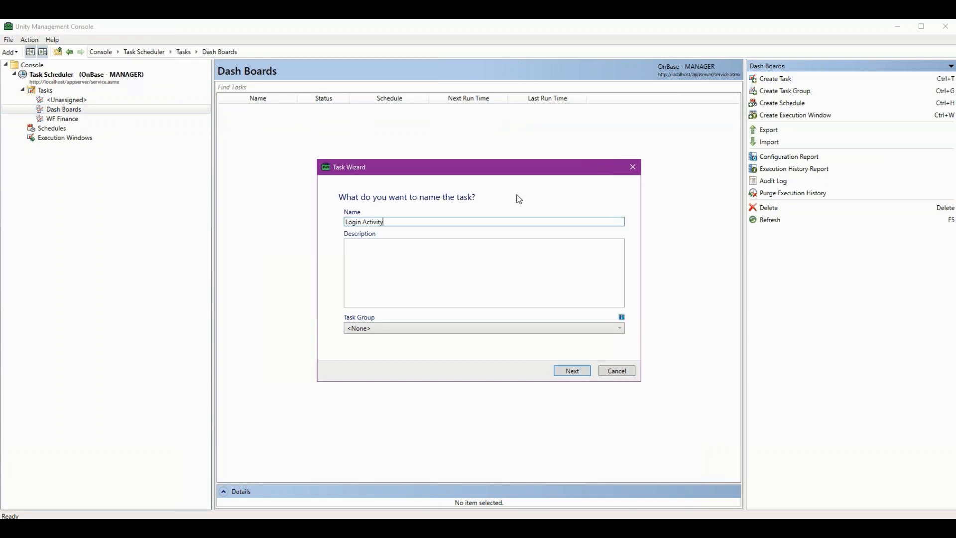
left_click(622, 329)
left_click(366, 351)
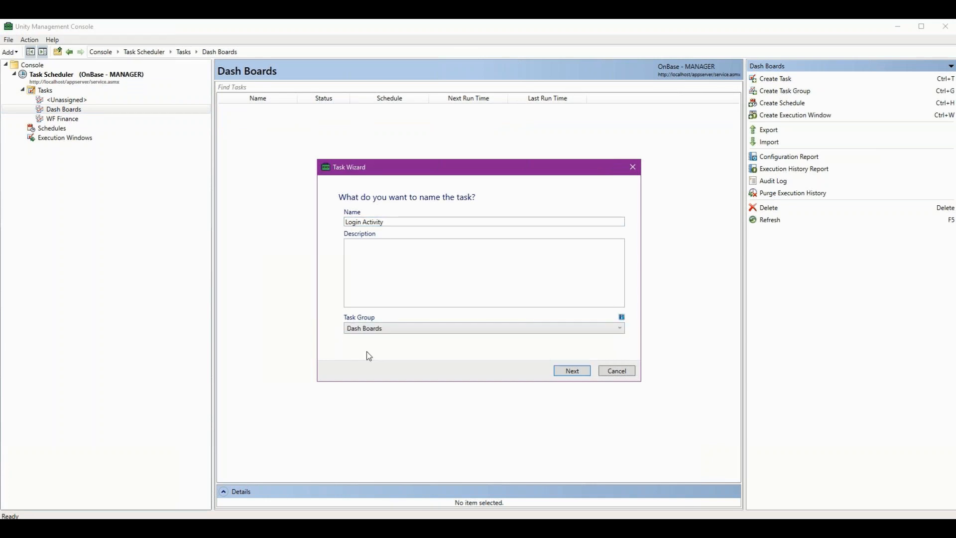
left_click(570, 372)
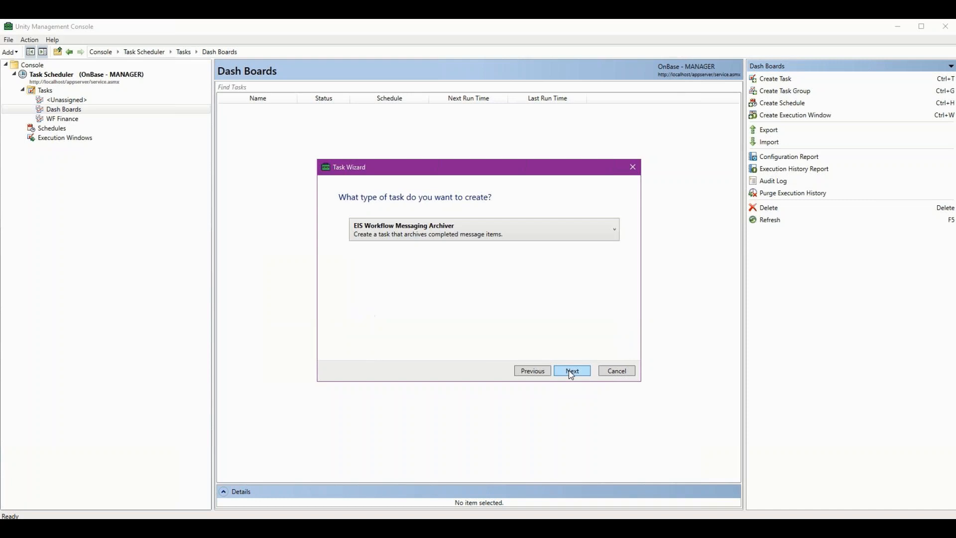
Set the task type to Reporting Dashboards Data Provider Export and continue to the Excel file saving options.
left_click(615, 230)
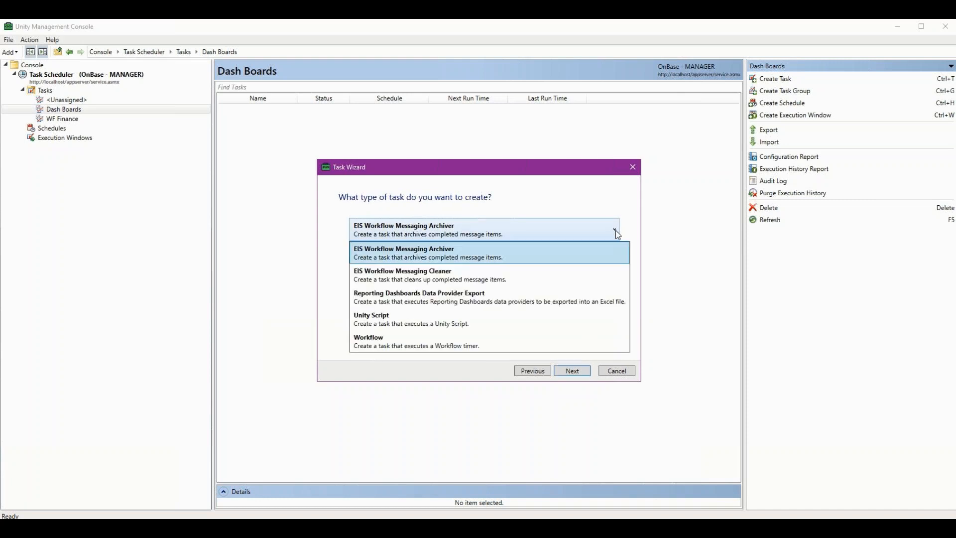
left_click(485, 300)
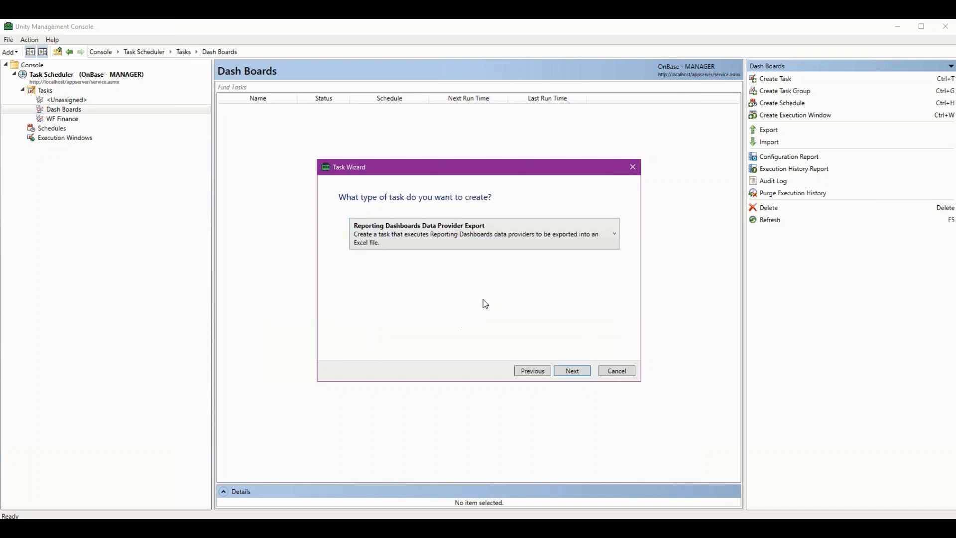
left_click(574, 371)
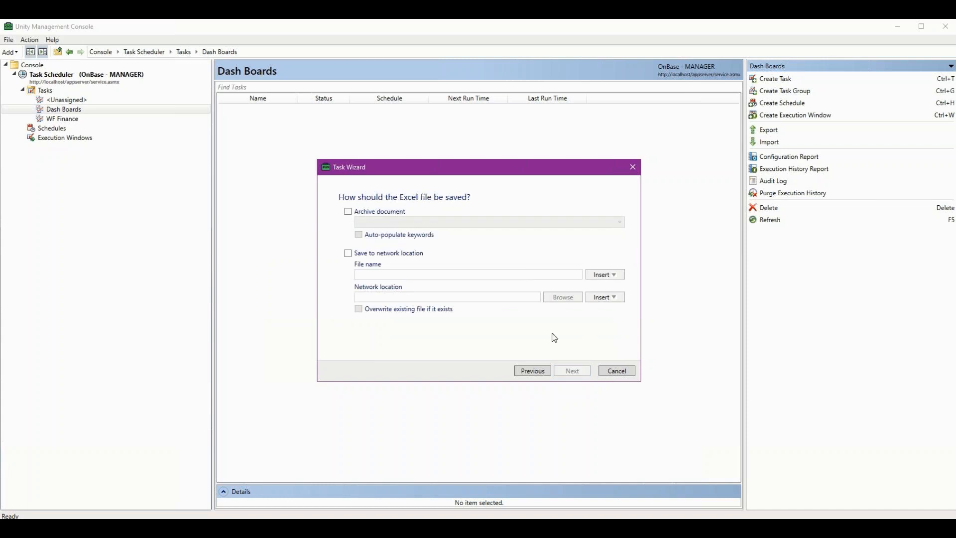
left_click(349, 212)
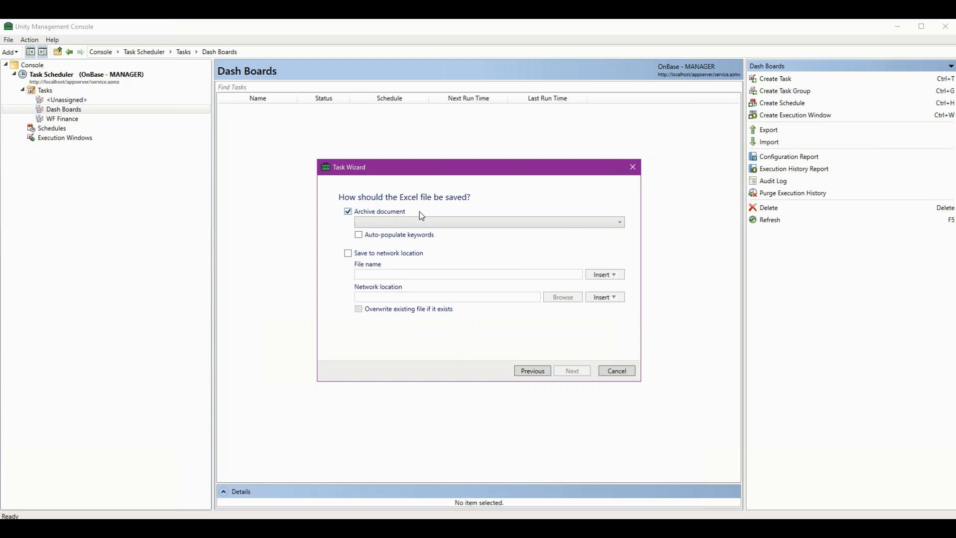
left_click(621, 226)
mouse_move(620, 239)
left_mouse_down()
mouse_move(622, 267)
mouse_move(620, 240)
left_mouse_up()
left_click(503, 199)
left_click(348, 211)
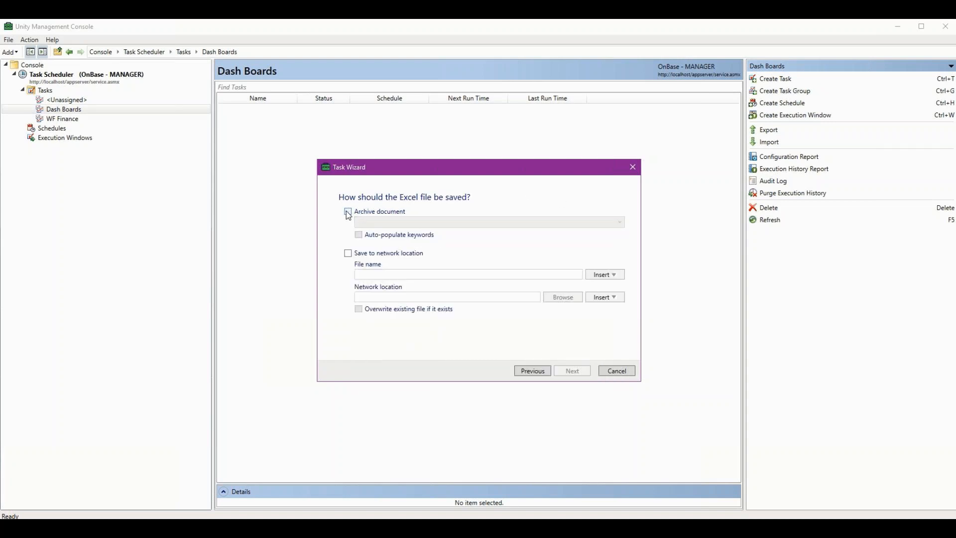
Enable saving the Excel file to a network location and name the file Login Activity.xlsx.
left_click(348, 254)
left_click(369, 274)
type("Log")
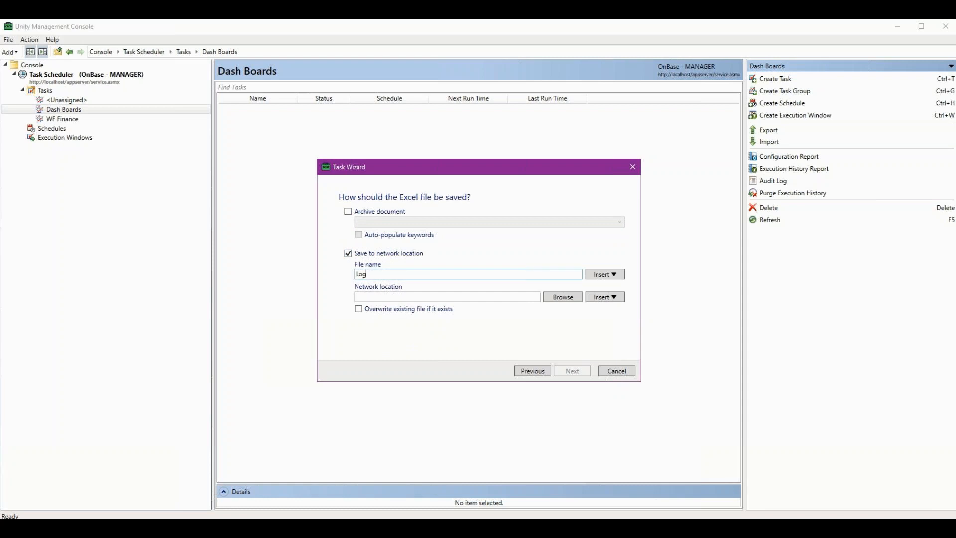
type("in Activity")
Add the current date variable and a prefix so the file name reads As of - %CD - Login Activity.xlsx.
left_click(614, 276)
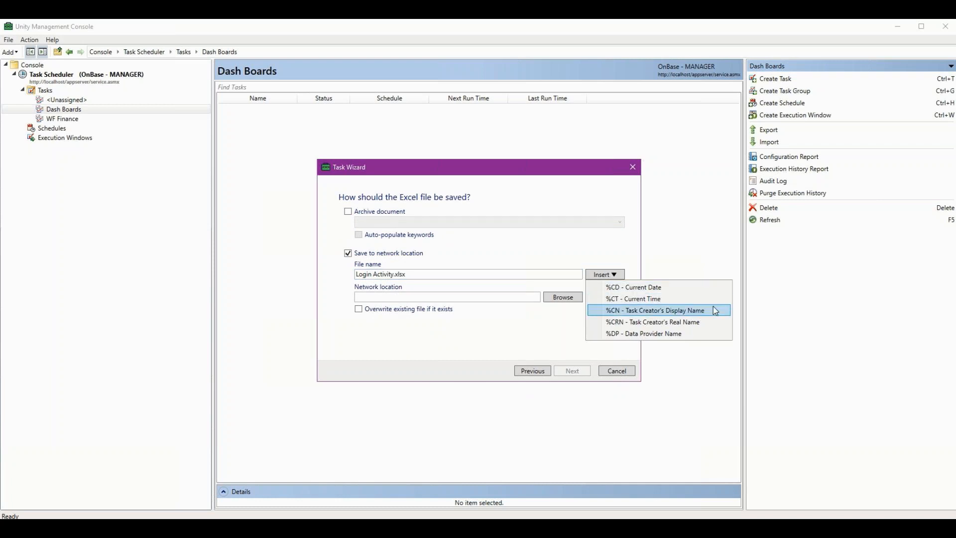
left_click(683, 289)
type("-")
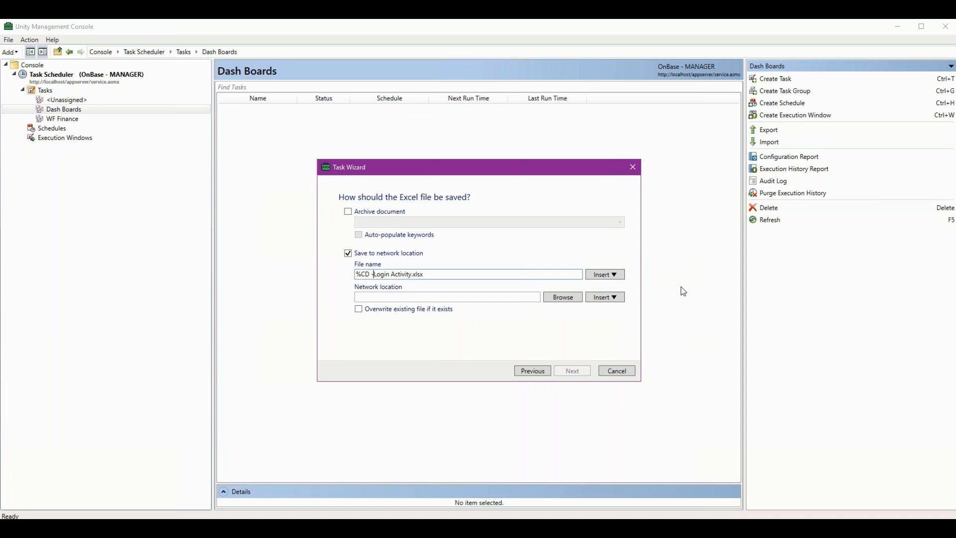
key("Home")
type("As of -")
Set the network location to C:\Users\admin\Desktop and show the variables available for insertion in the path.
left_click(449, 295)
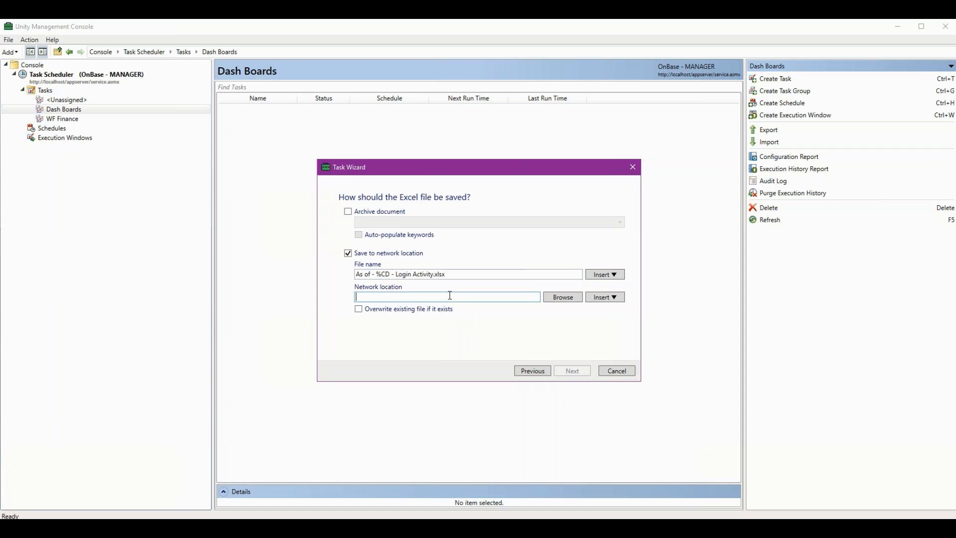
left_click(567, 297)
double_click(431, 272)
double_click(432, 271)
left_click(488, 346)
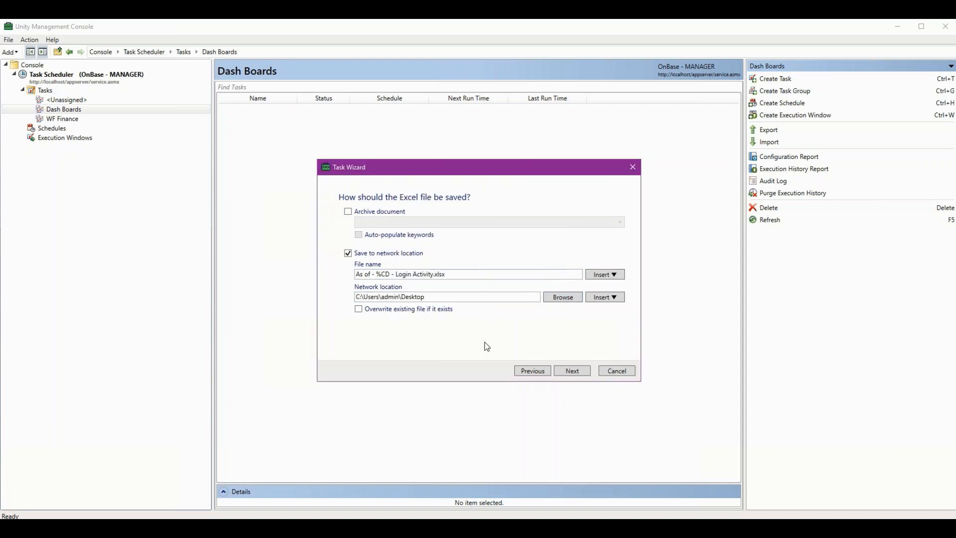
left_click(620, 303)
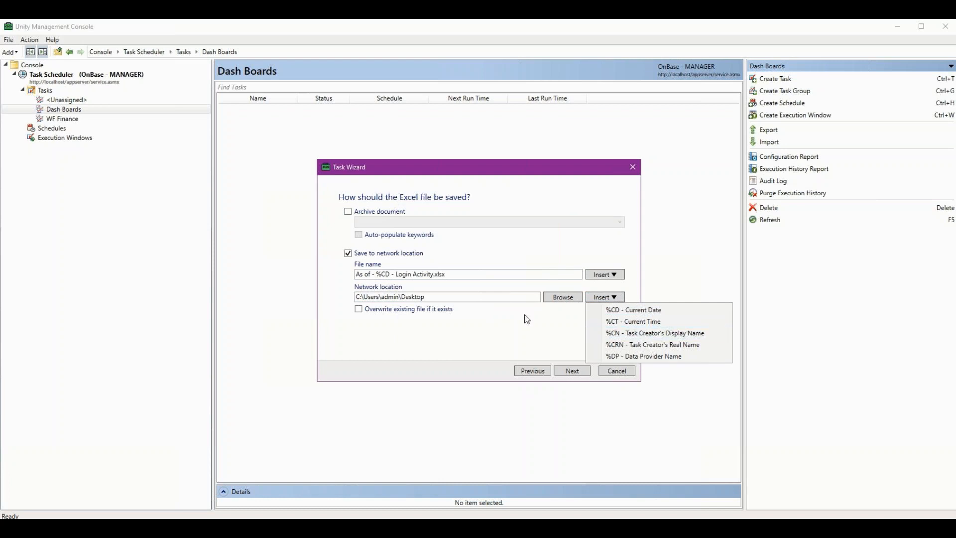
Allow overwriting an existing Excel file and add User Login Activity as the data provider to report on.
left_click(358, 309)
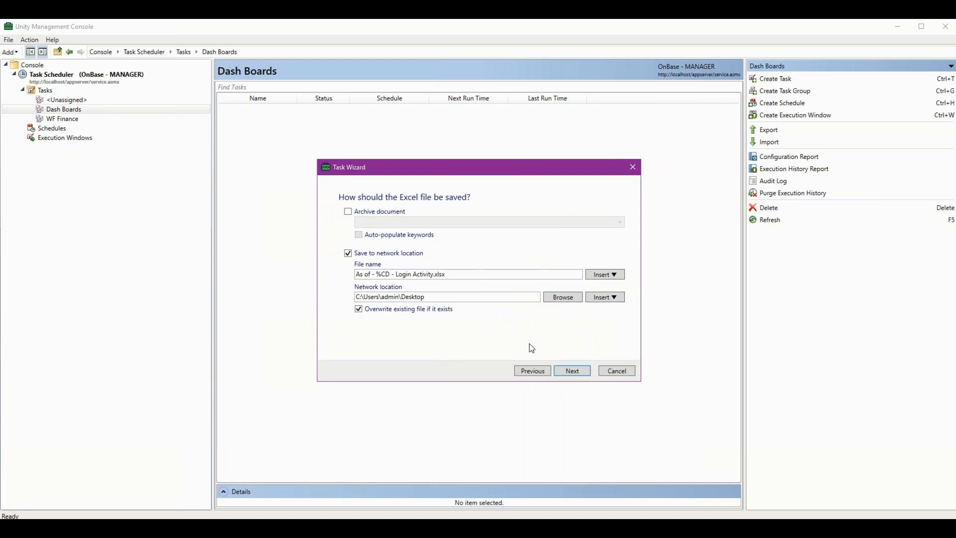
left_click(567, 373)
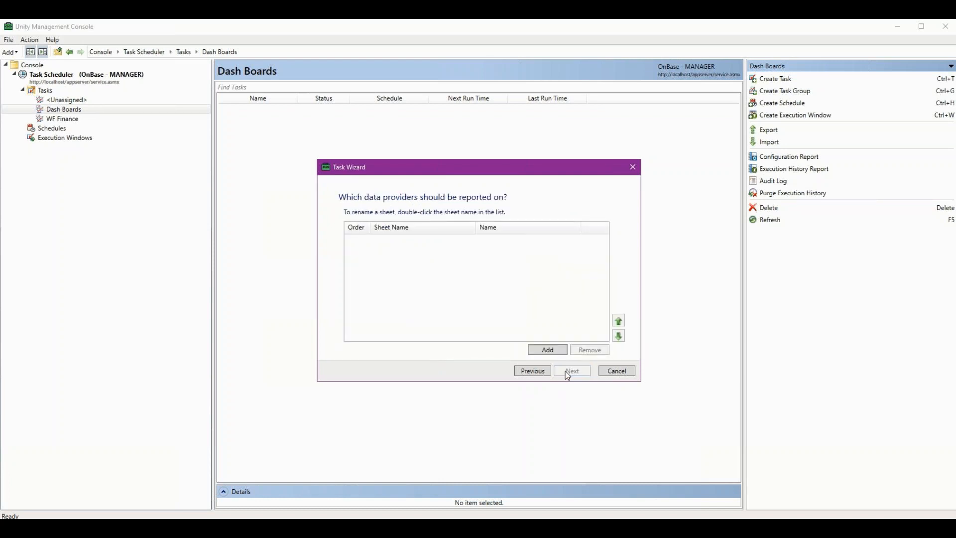
left_click(548, 351)
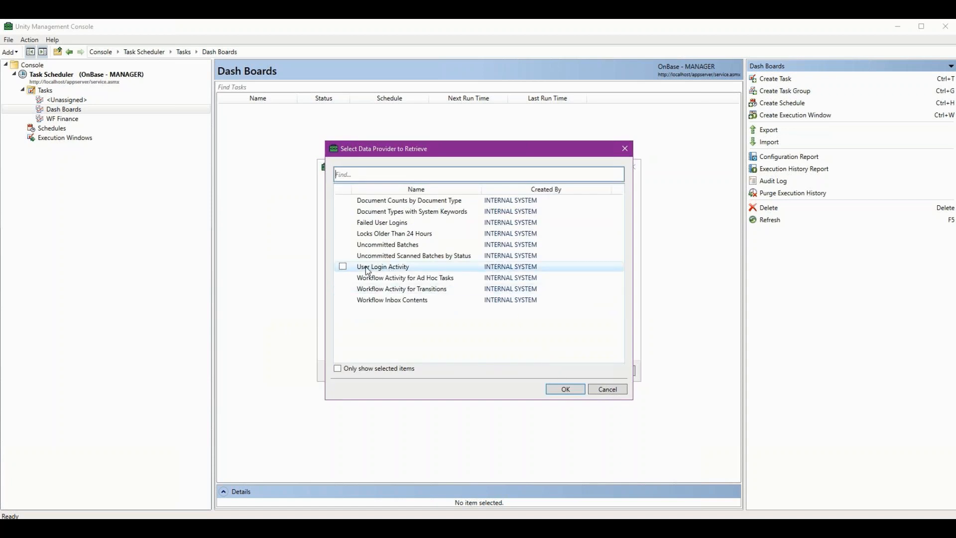
left_click(343, 267)
left_click(558, 390)
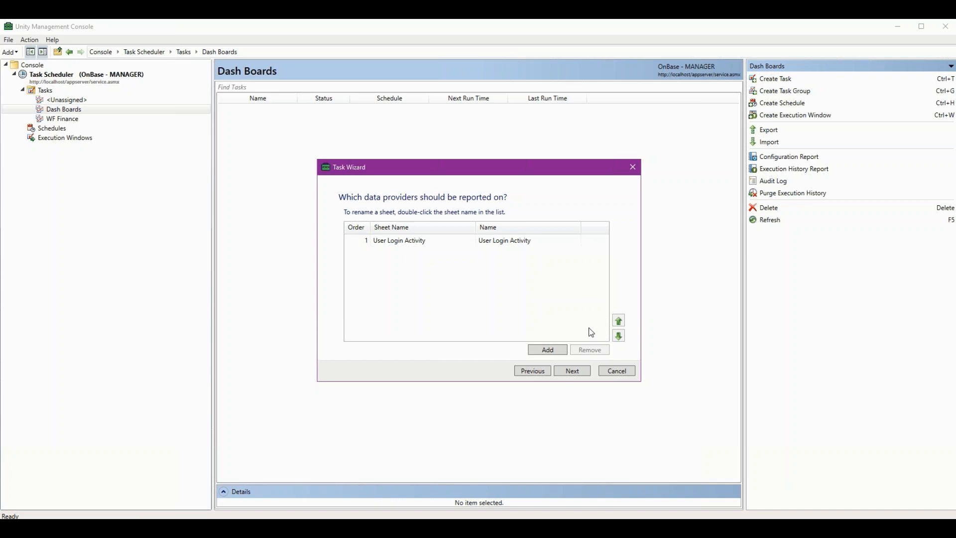
left_click(569, 372)
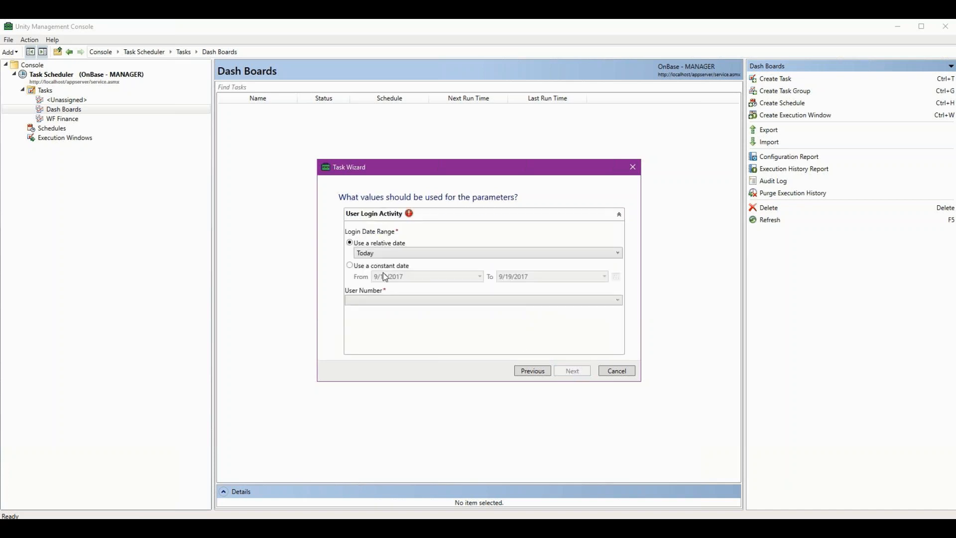
Use a constant login date range from 9/1/2017 to 9/30/2017 with <<ALL>> as the user number.
left_click(349, 265)
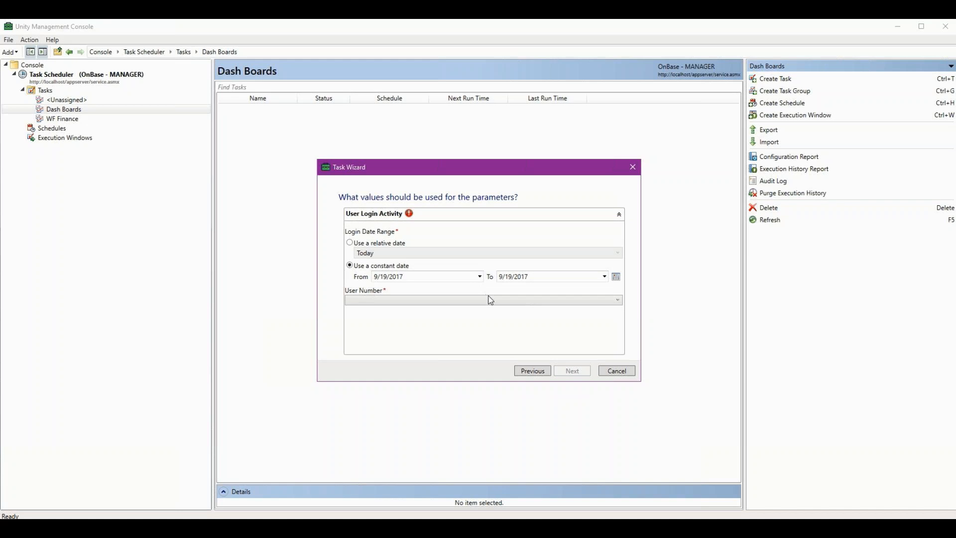
left_click(480, 277)
left_click(449, 309)
left_click(586, 354)
left_click(619, 302)
left_click(381, 309)
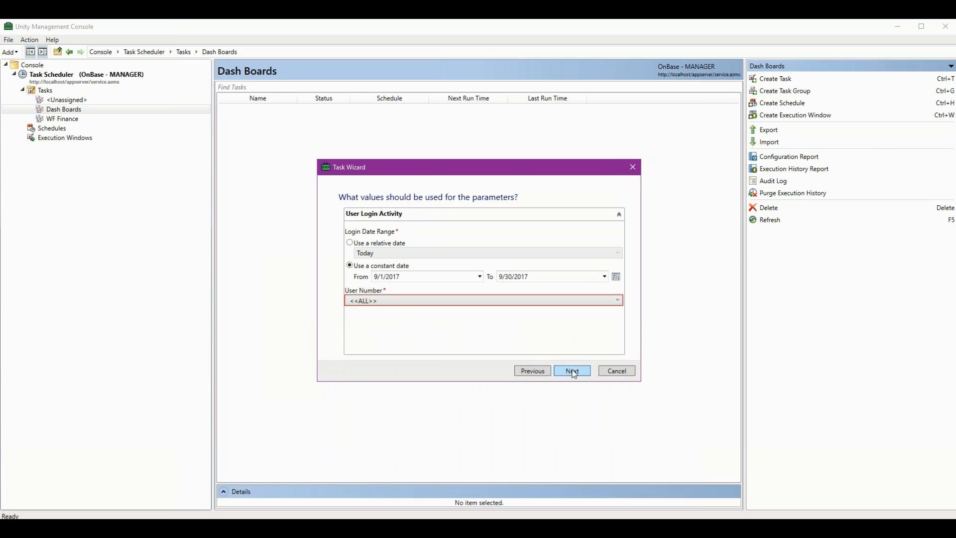
left_click(573, 374)
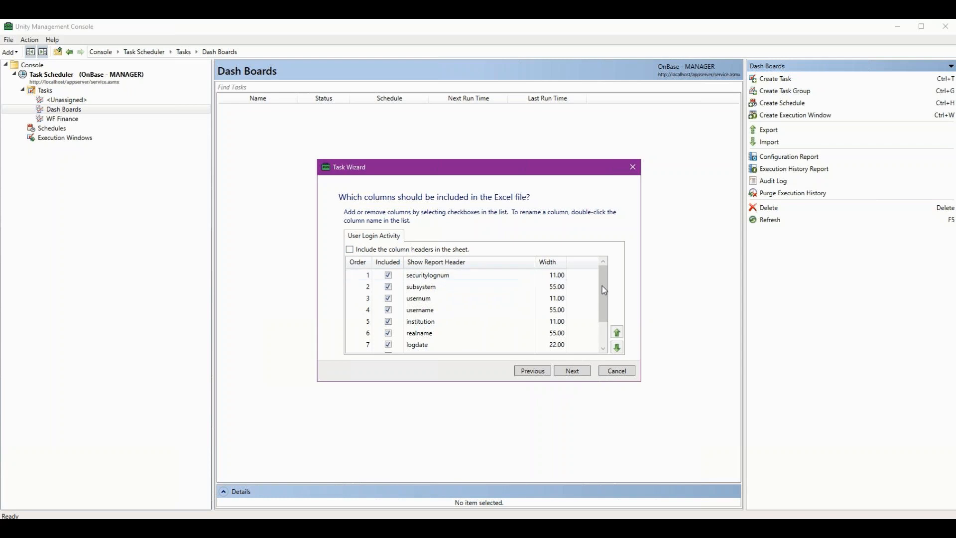
Move the logdate column to the first place in the Excel column order.
left_click(603, 348)
left_click(602, 348)
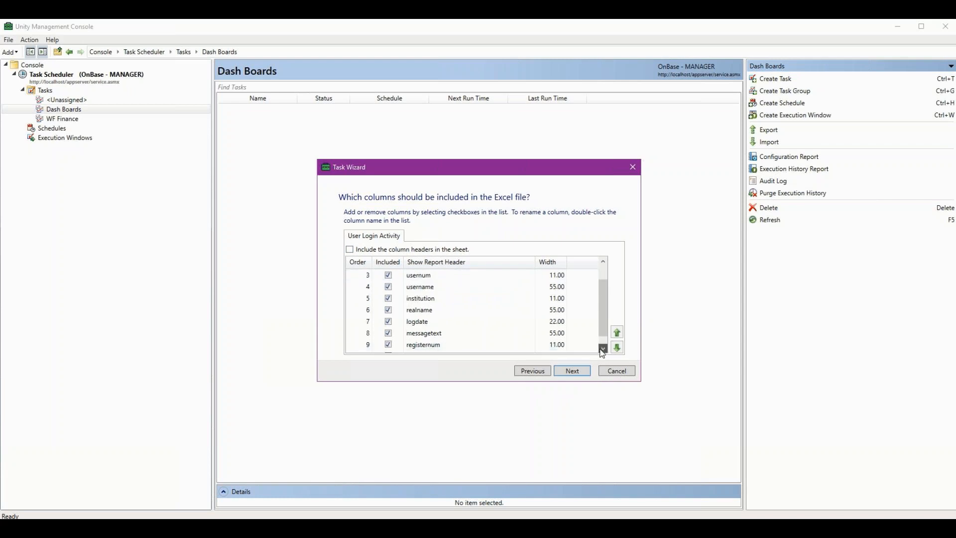
left_click(423, 321)
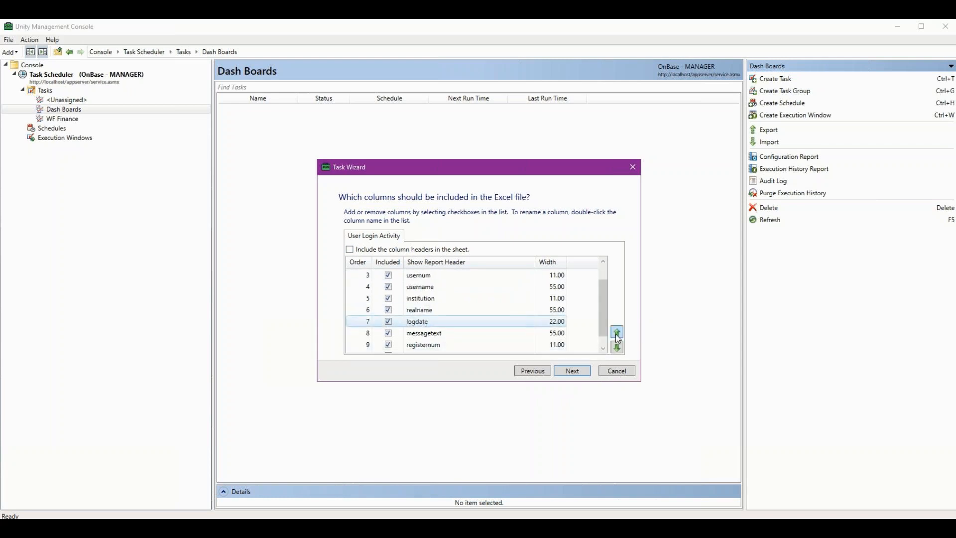
left_click(617, 334)
left_click(616, 334)
left_click(617, 334)
left_click(617, 333)
left_click(617, 333)
Move the username column to the first place and include the column headers in the sheet.
left_click(425, 298)
left_click_drag(602, 319, 593, 291)
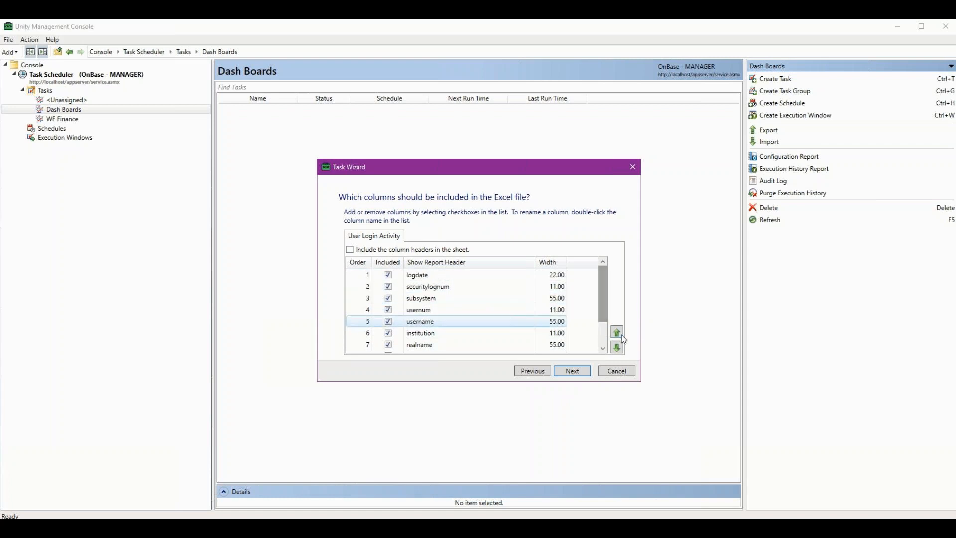
left_click(618, 333)
left_click(618, 333)
left_click(617, 333)
left_click(618, 333)
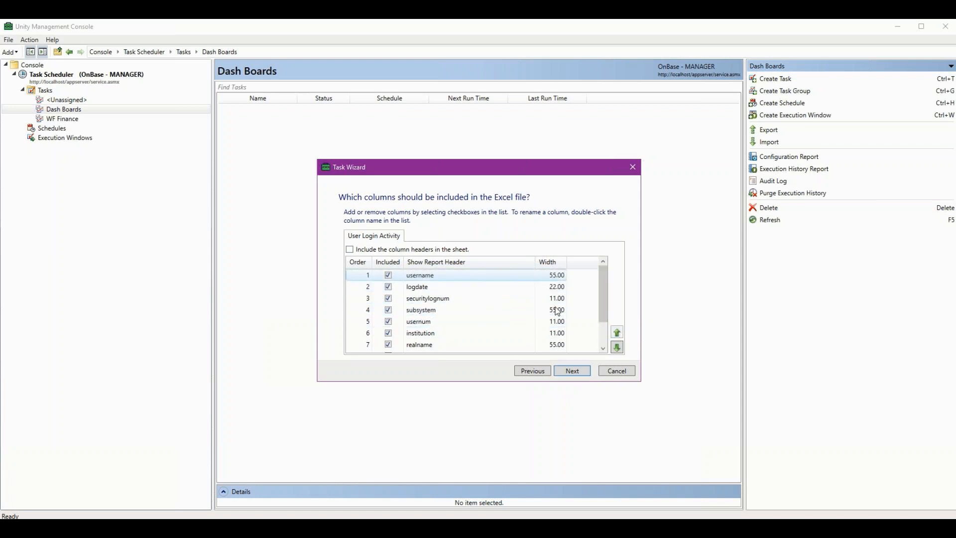
left_click(349, 248)
left_click(578, 372)
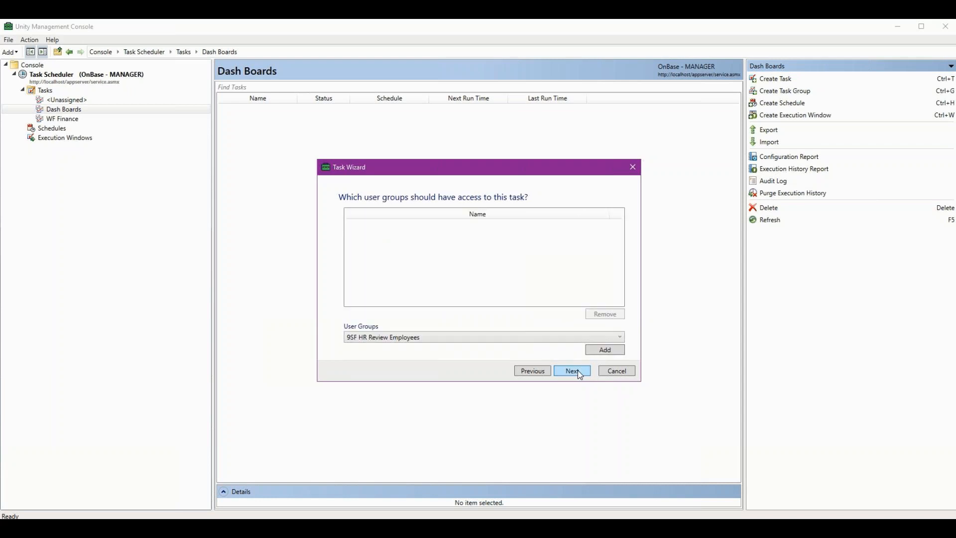
Give the ADMINISTRATOR user group access to the task and continue to scheduling.
left_click(620, 337)
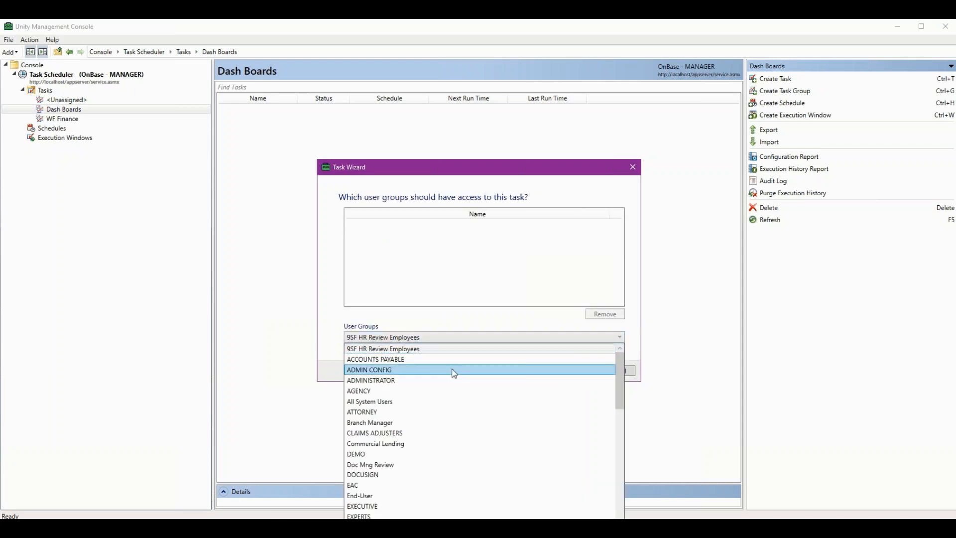
left_click(441, 379)
left_click(604, 351)
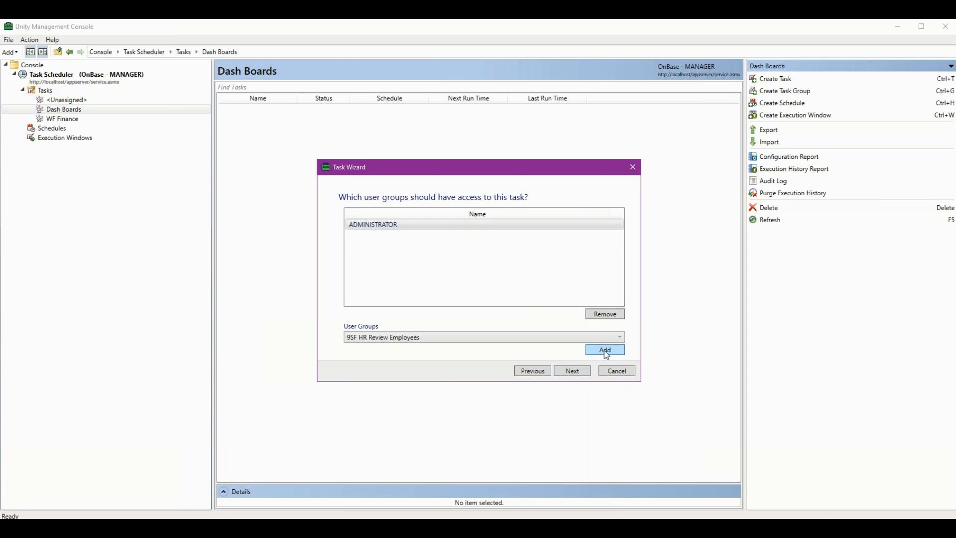
left_click(567, 374)
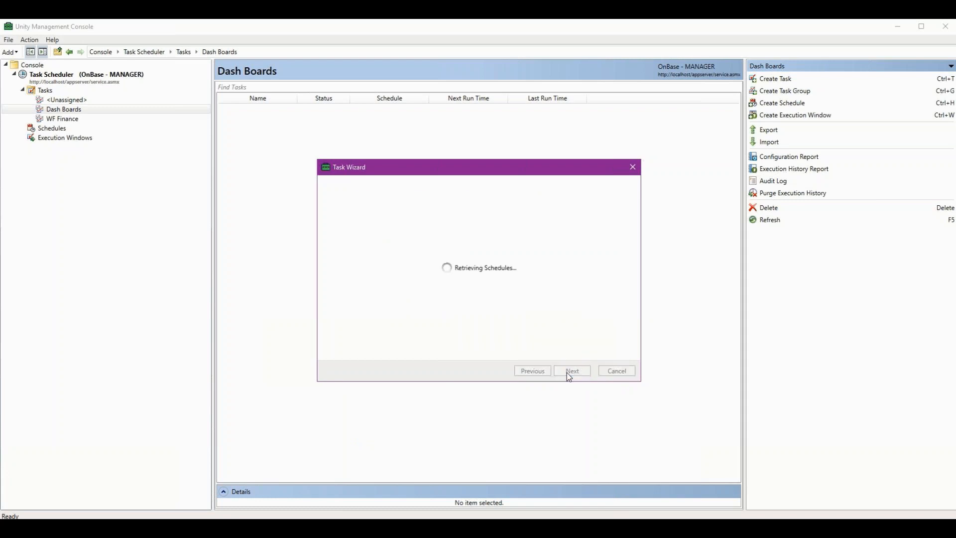
left_click(540, 351)
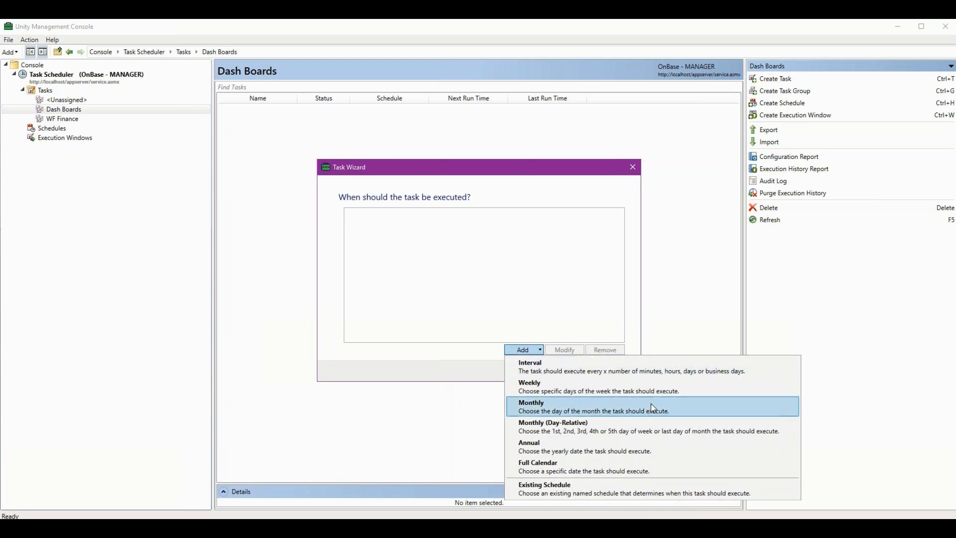
left_click(651, 422)
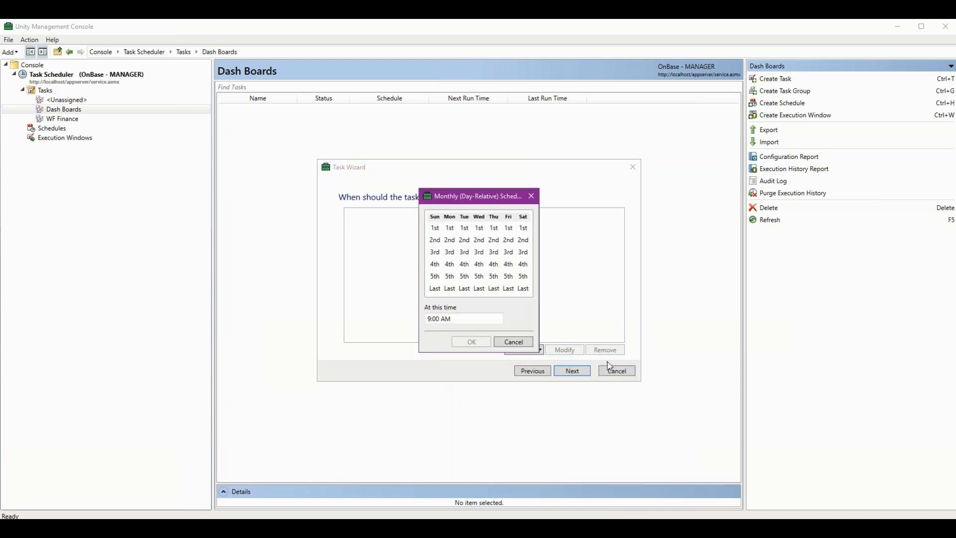
left_click(433, 229)
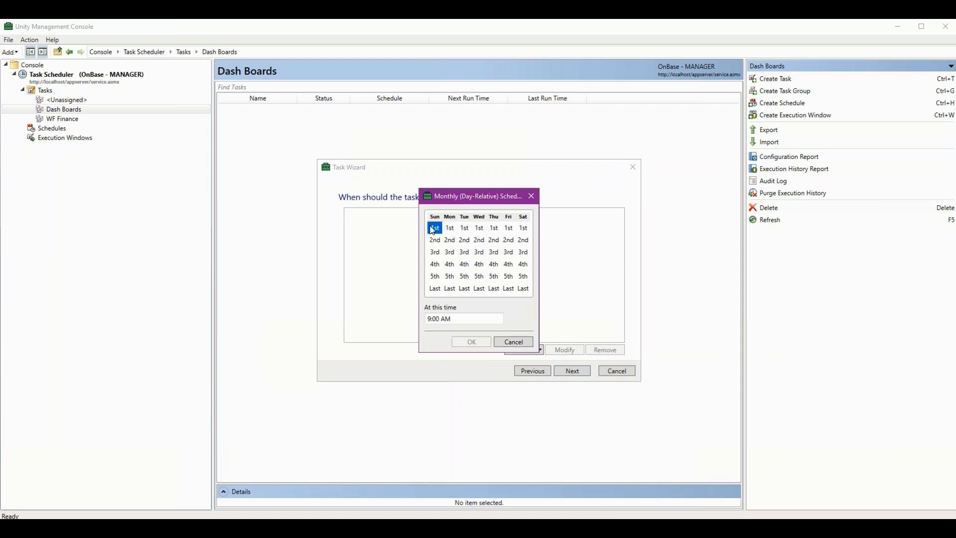
left_click(451, 253)
left_click(510, 278)
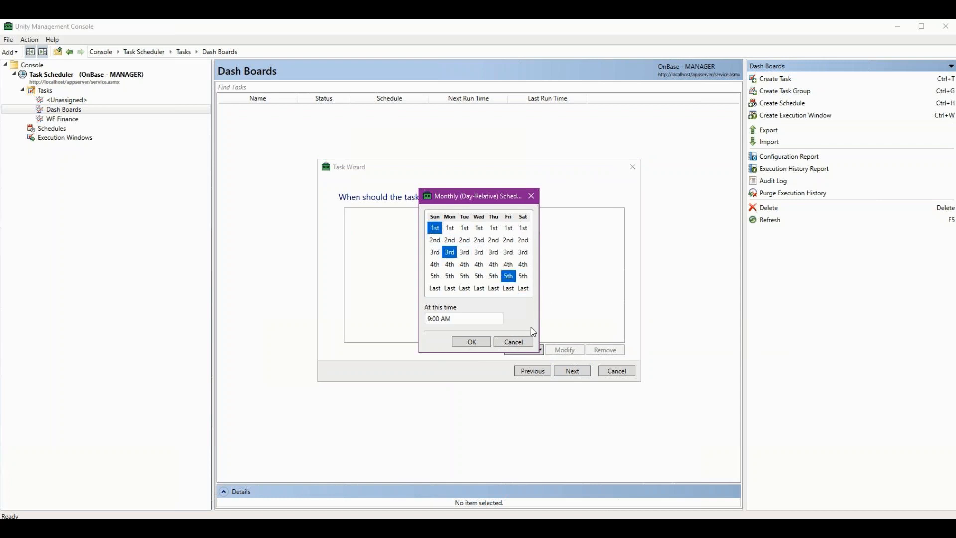
left_click(513, 342)
left_click(539, 350)
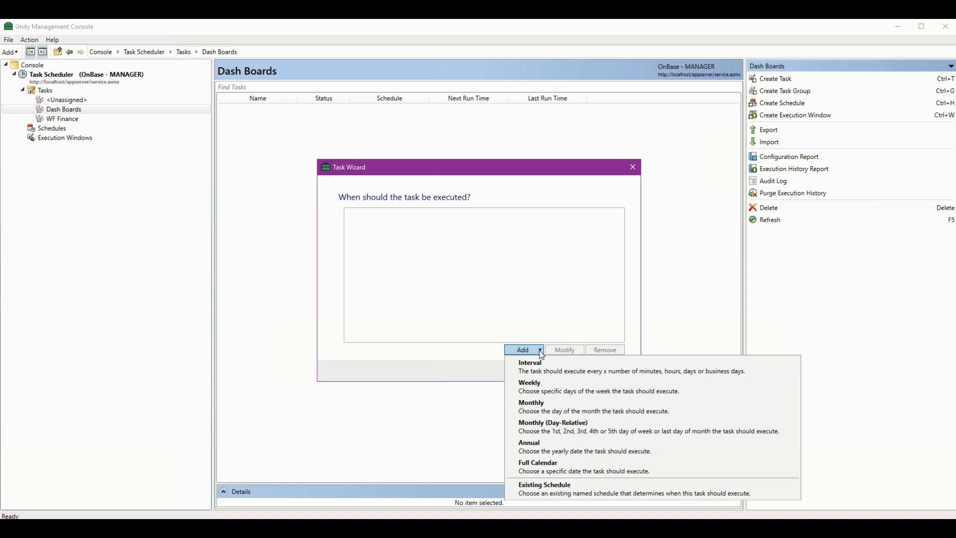
left_click(577, 466)
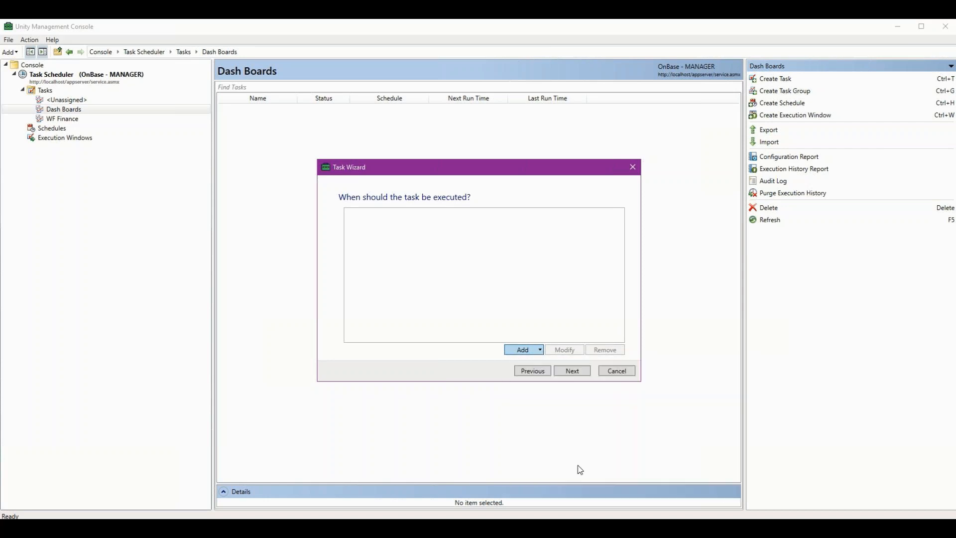
left_click(377, 251)
left_click(362, 217)
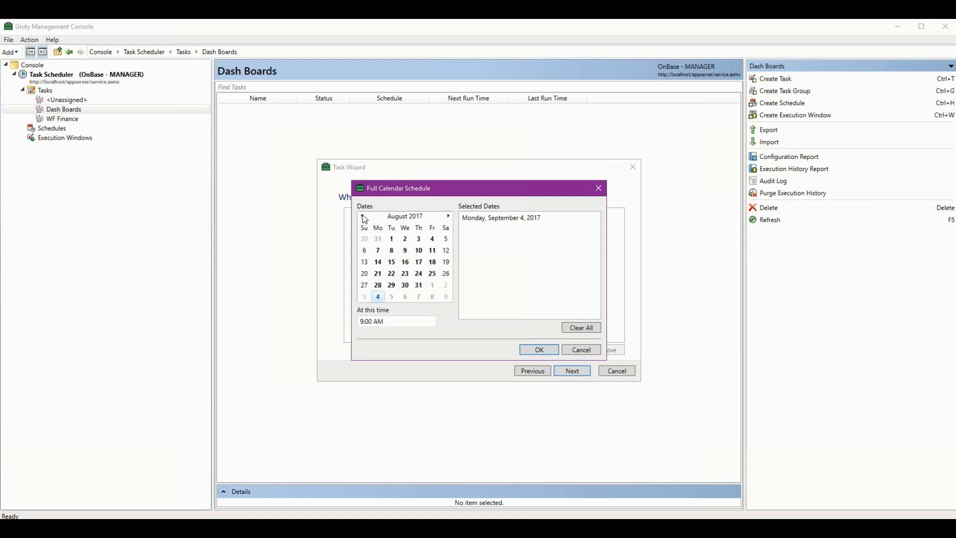
left_click(362, 217)
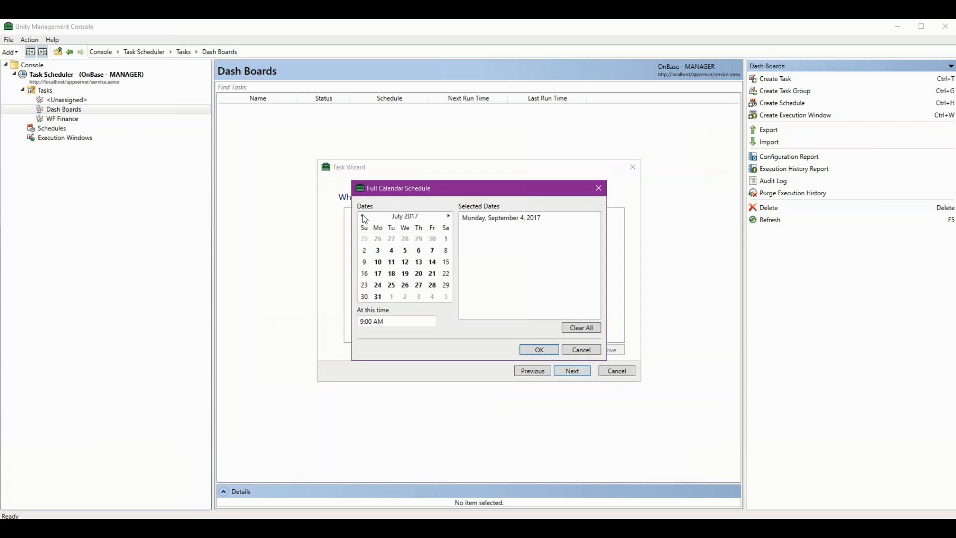
left_click(392, 251)
left_click(362, 216)
left_click(362, 216)
left_click(376, 239)
left_click(391, 262)
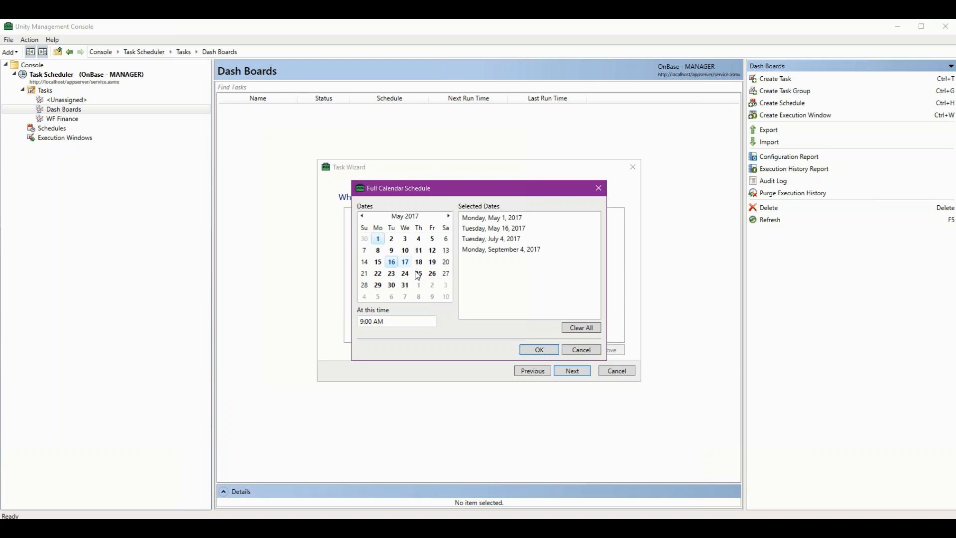
left_click(581, 352)
Add a monthly schedule that executes the task on the last day of the month at 9:00 AM.
left_click(541, 350)
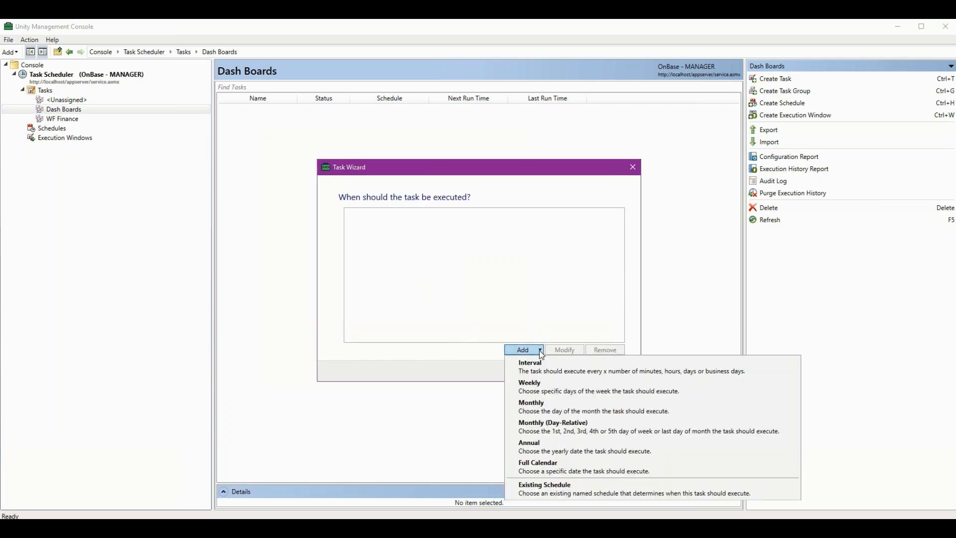
left_click(551, 405)
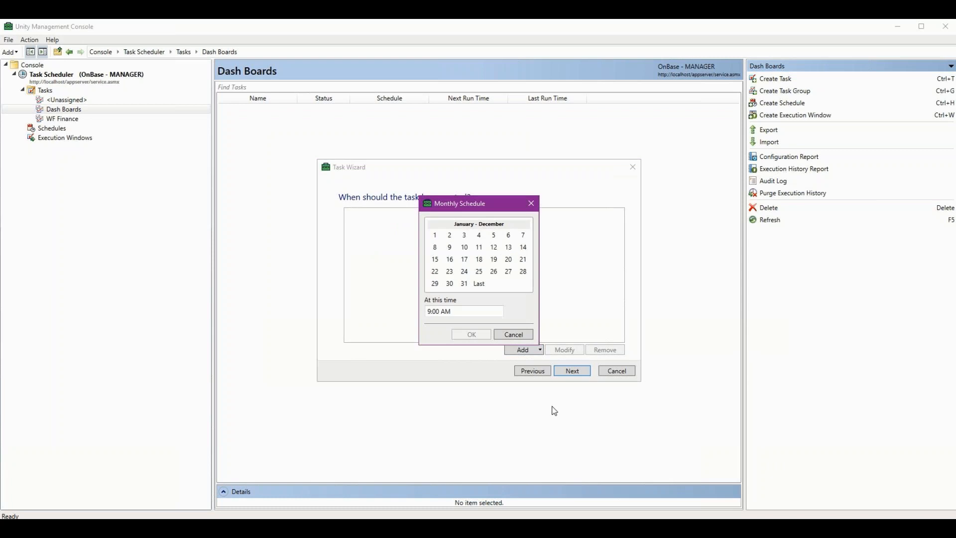
left_click(478, 284)
left_click(472, 335)
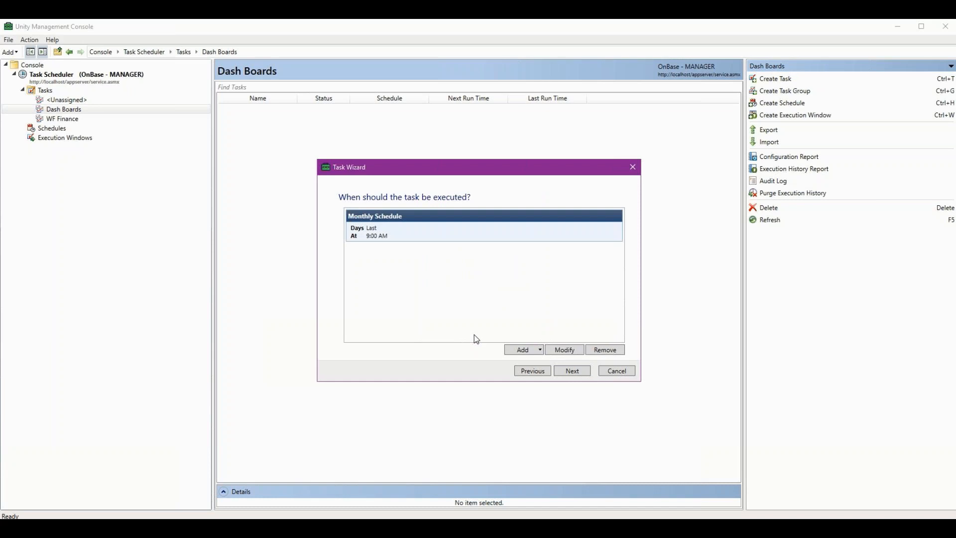
left_click(569, 373)
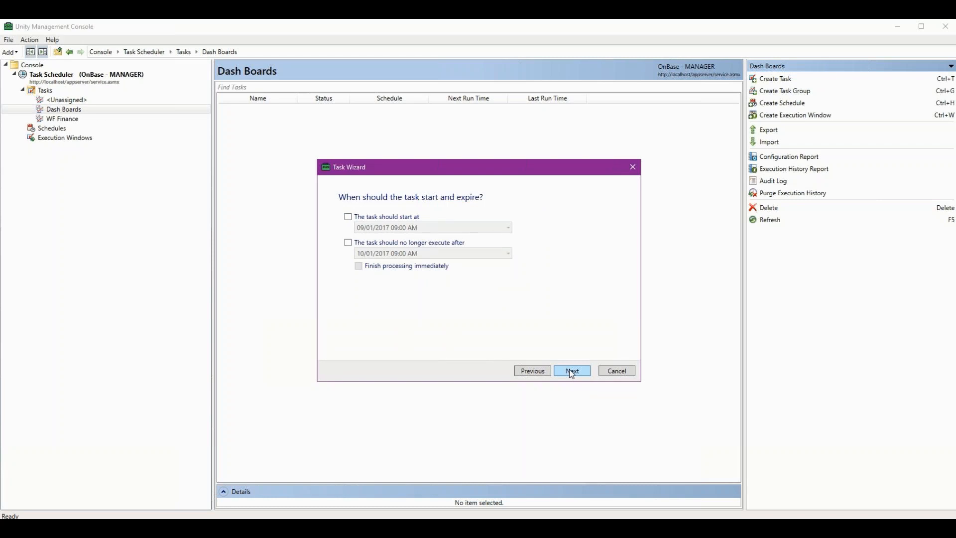
Skip the start and expiration limits, review the summary and finish creating the Login Activity task.
left_click(571, 372)
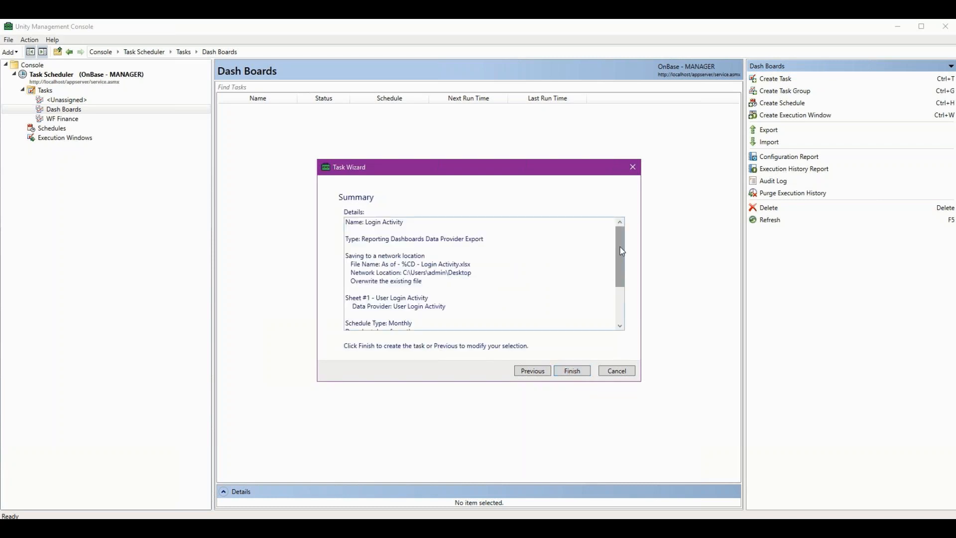
left_click_drag(622, 252, 619, 294)
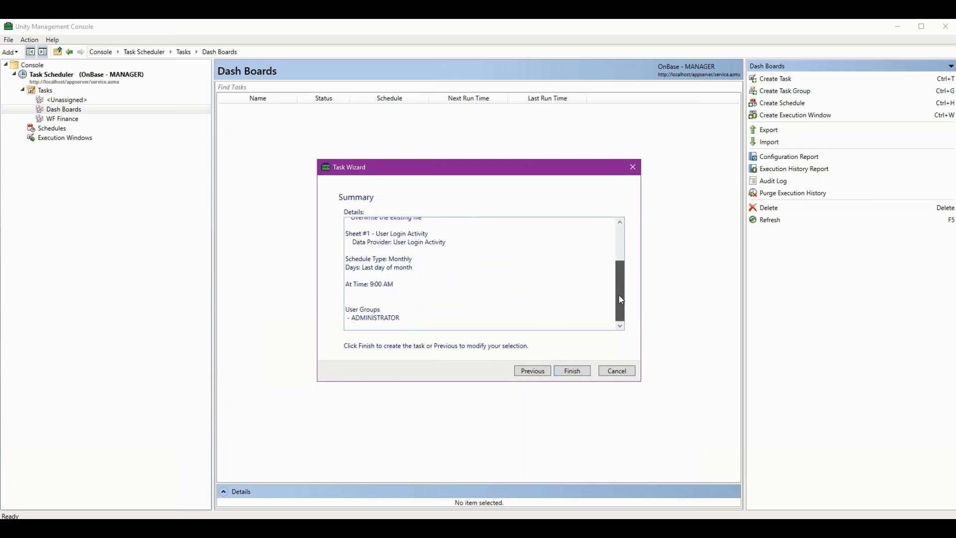
left_click(571, 371)
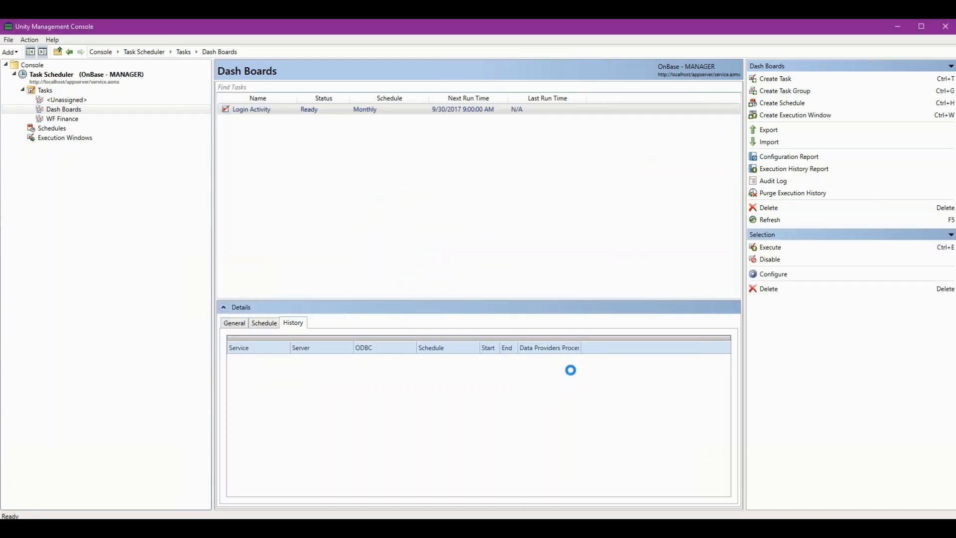
Check the Login Activity task in the Dash Boards group and examine its schedule details.
left_click(75, 110)
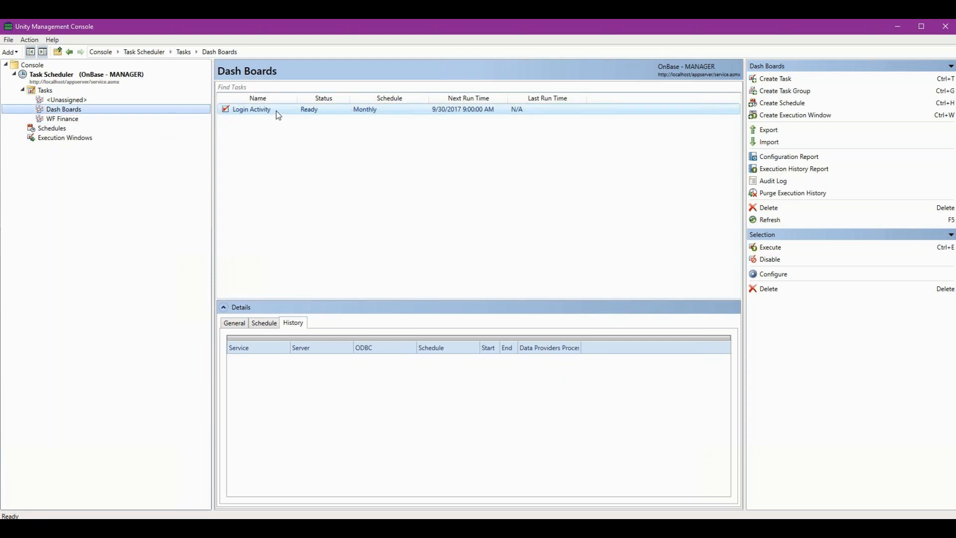
left_click(160, 102)
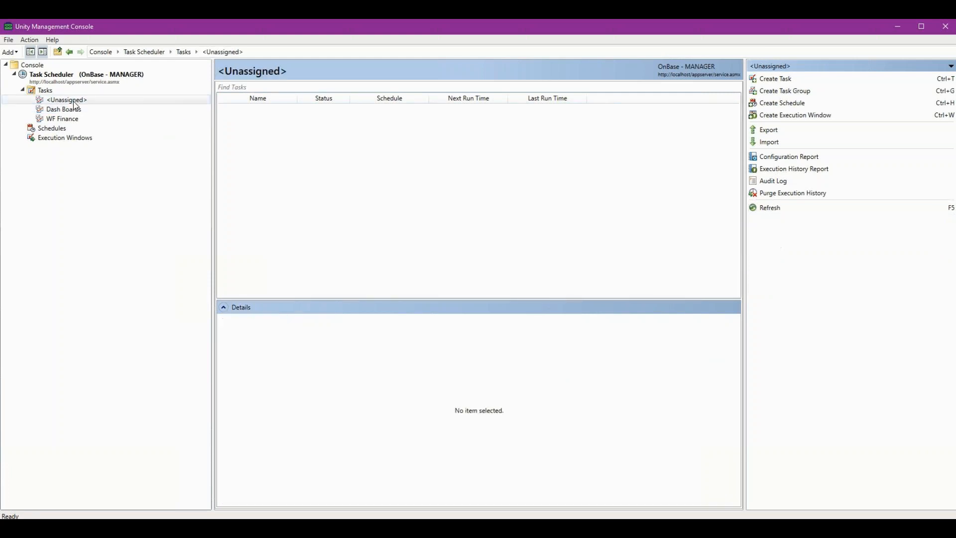
left_click(74, 110)
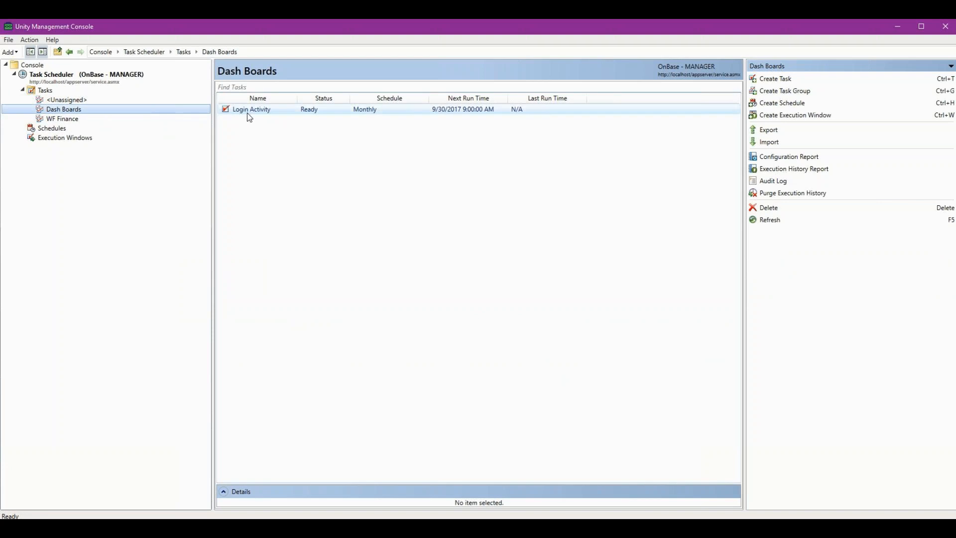
left_click(260, 116)
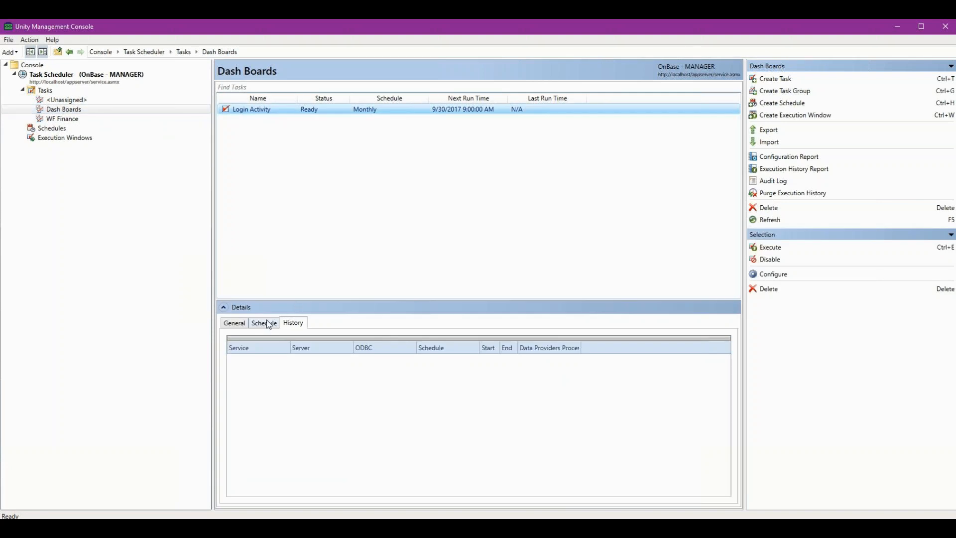
left_click(268, 324)
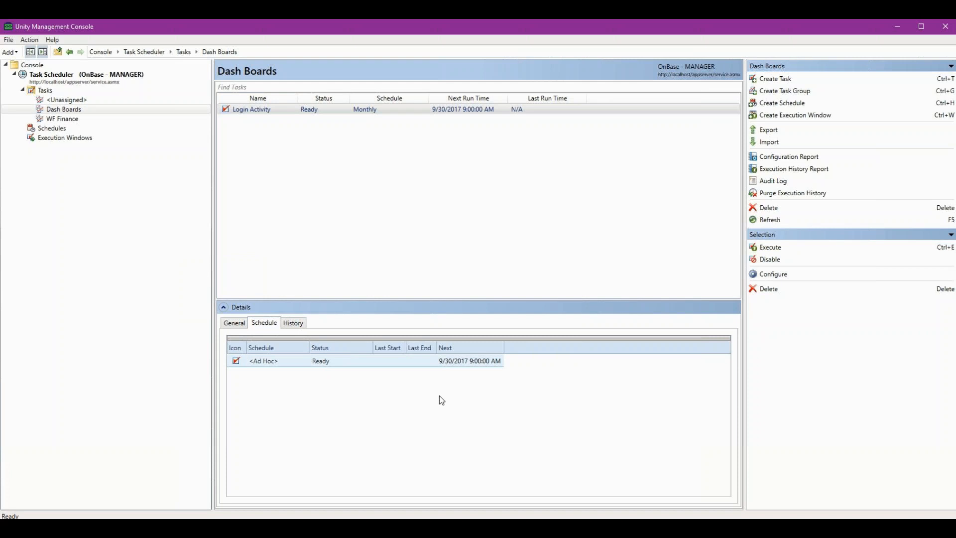
Switch to the Services window and check the Unity Scheduler Dash Boards and Unity Scheduler Finance WF services.
left_click(219, 528)
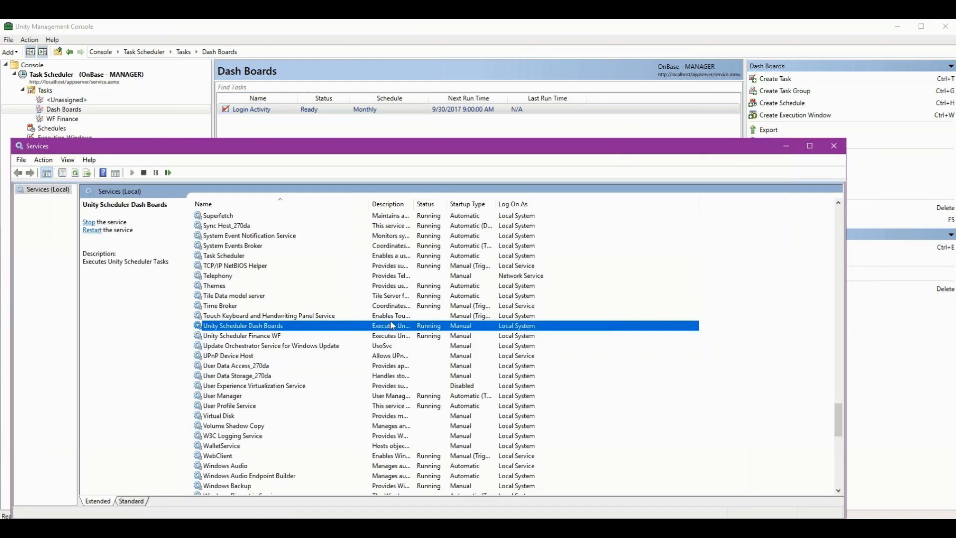
left_click(264, 337)
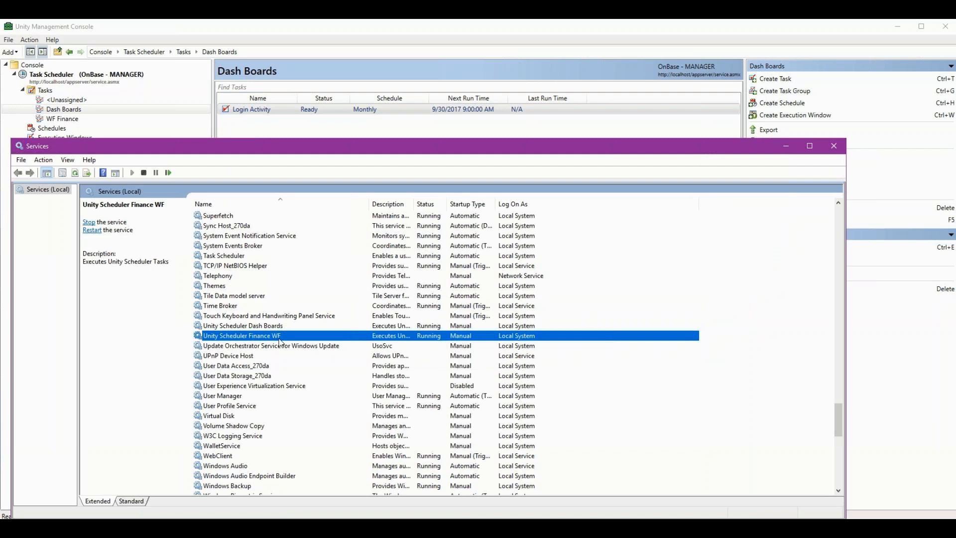
left_click(305, 328)
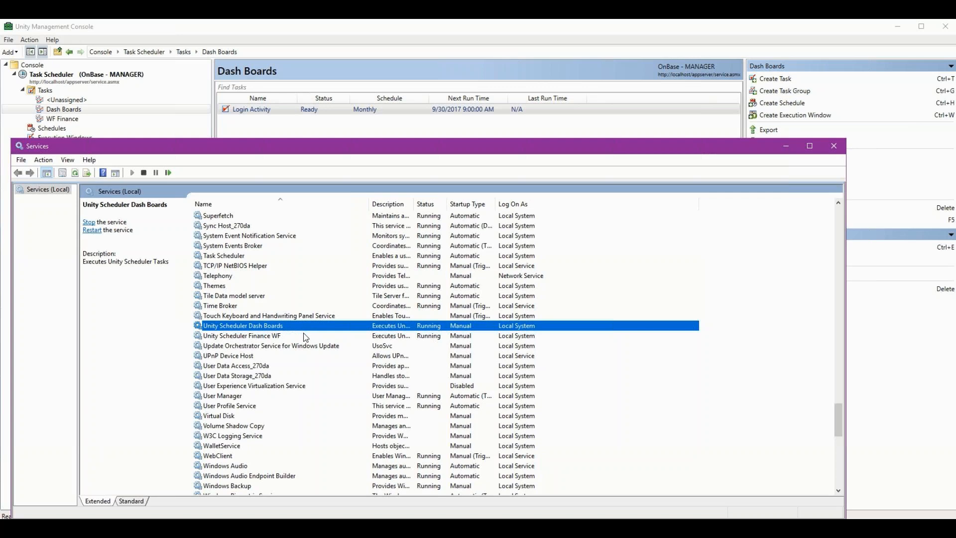
left_click(305, 337)
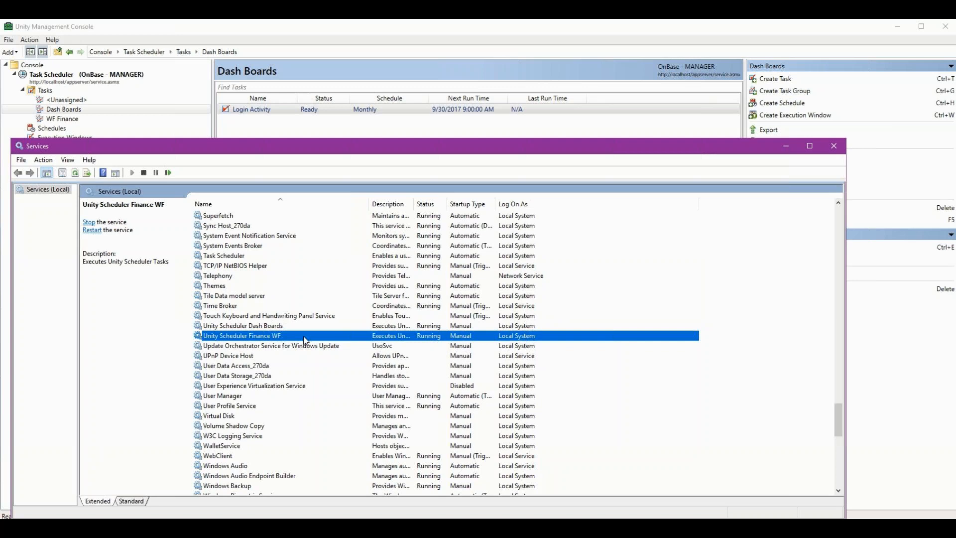
Return to Unity Management Console and execute the Login Activity task on demand.
key("alt+Tab")
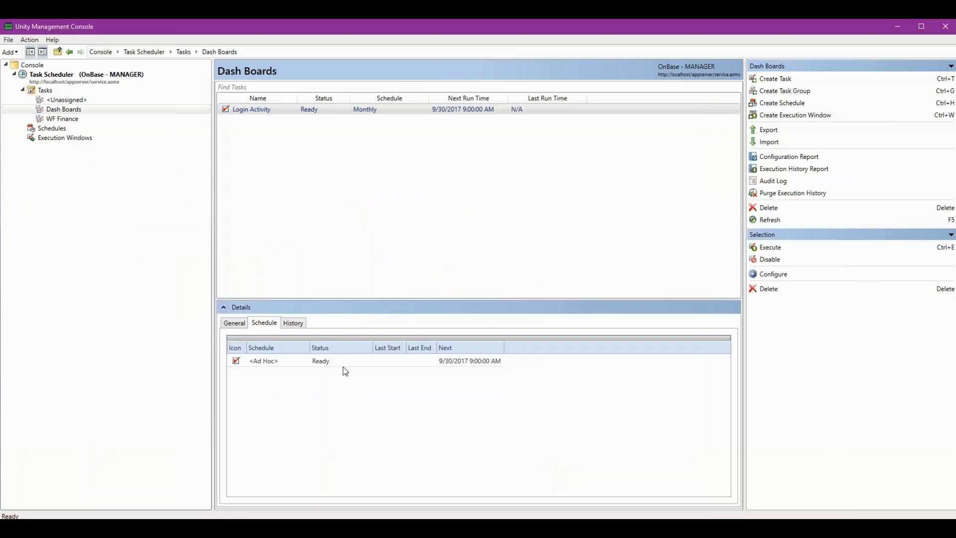
right_click(263, 112)
left_click(287, 120)
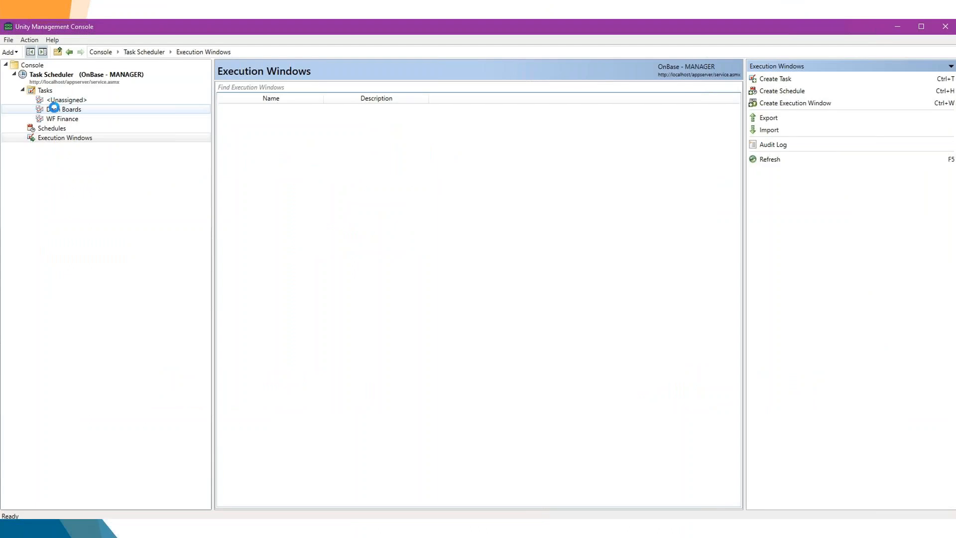
Review the Dash Boards task group and the existing Holidays Only and Weekends Only schedules.
left_click(54, 108)
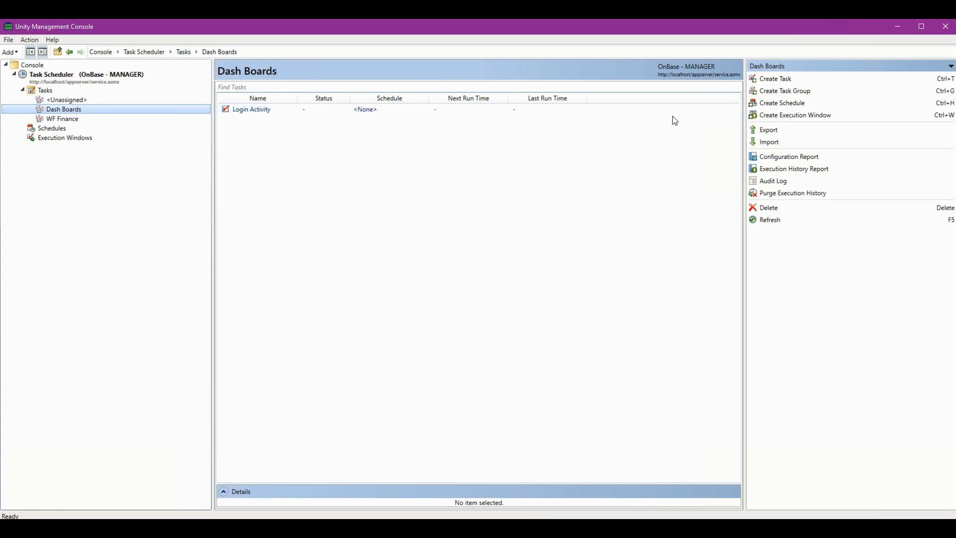
left_click(58, 128)
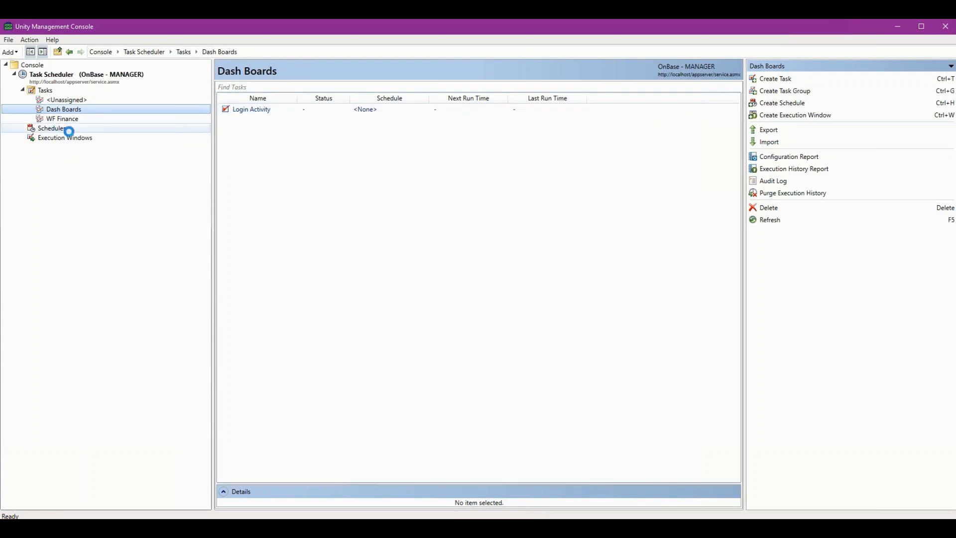
left_click(270, 109)
left_click(273, 121)
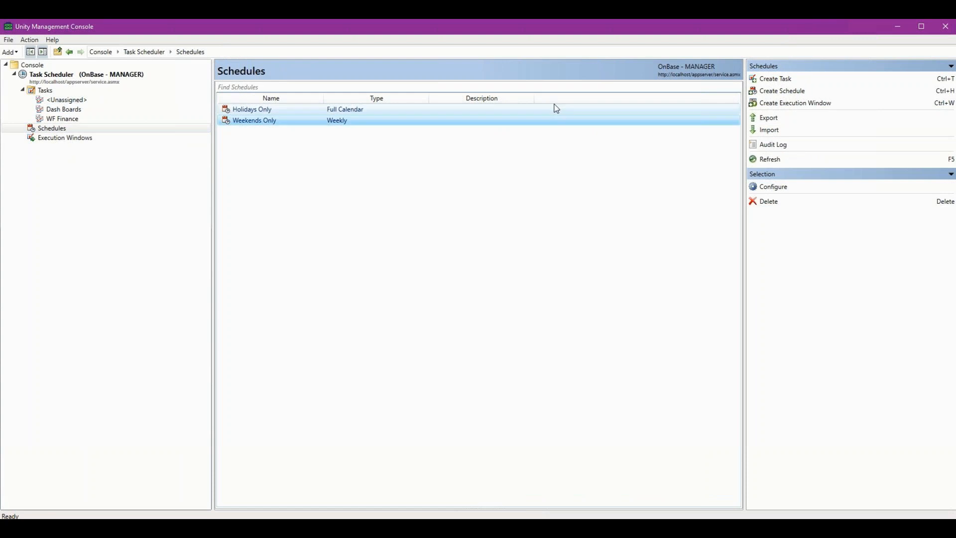
Start a new schedule named Off Hours and choose the Weekly schedule type.
left_click(820, 92)
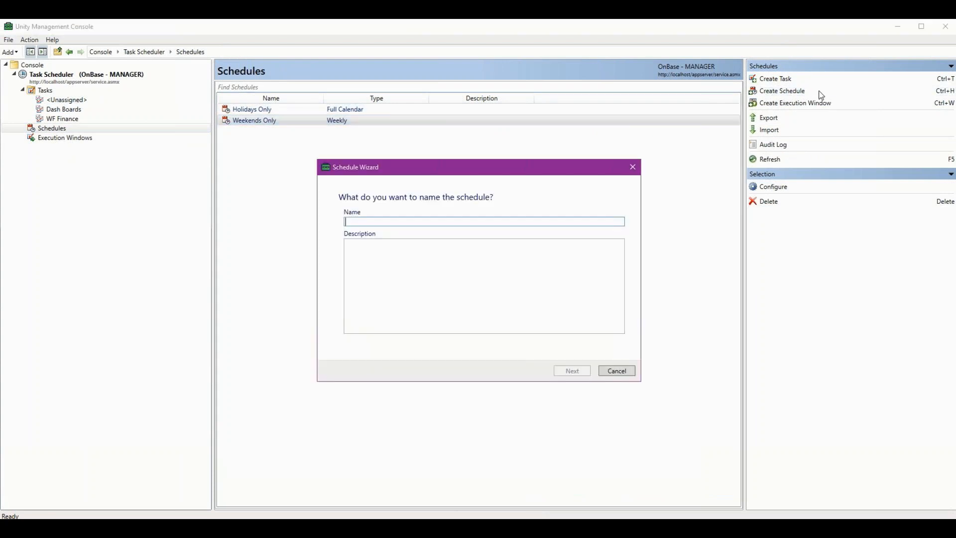
type("Off")
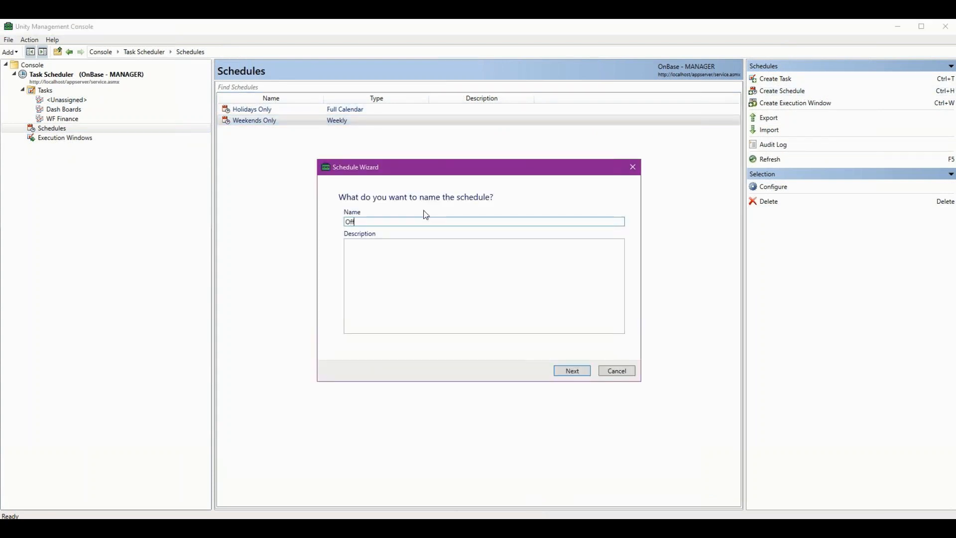
type(" Hours")
left_click(573, 372)
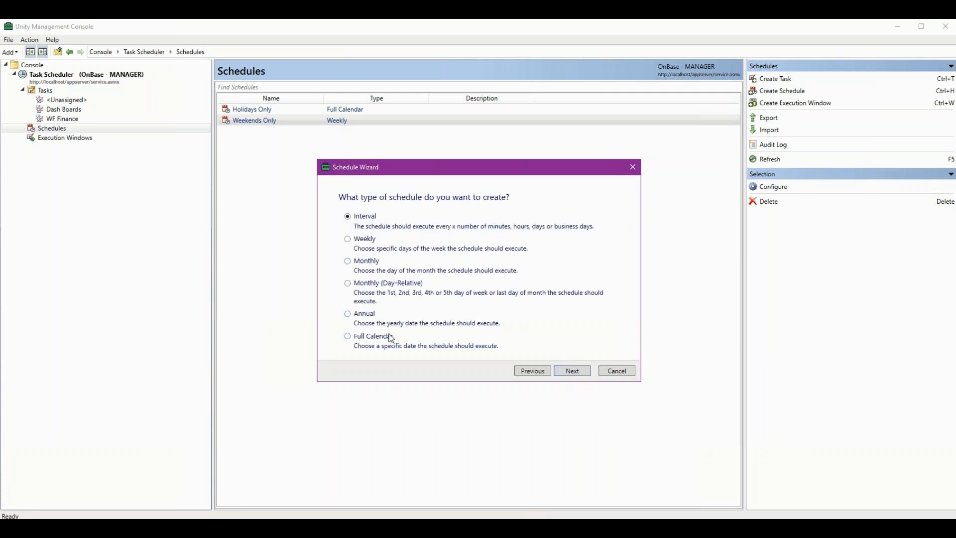
left_click(349, 261)
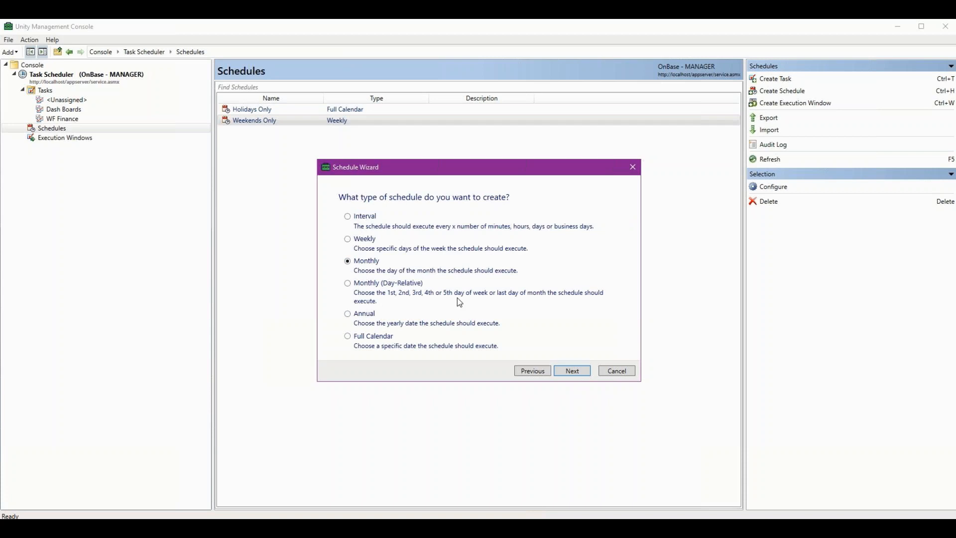
left_click(352, 241)
left_click(567, 371)
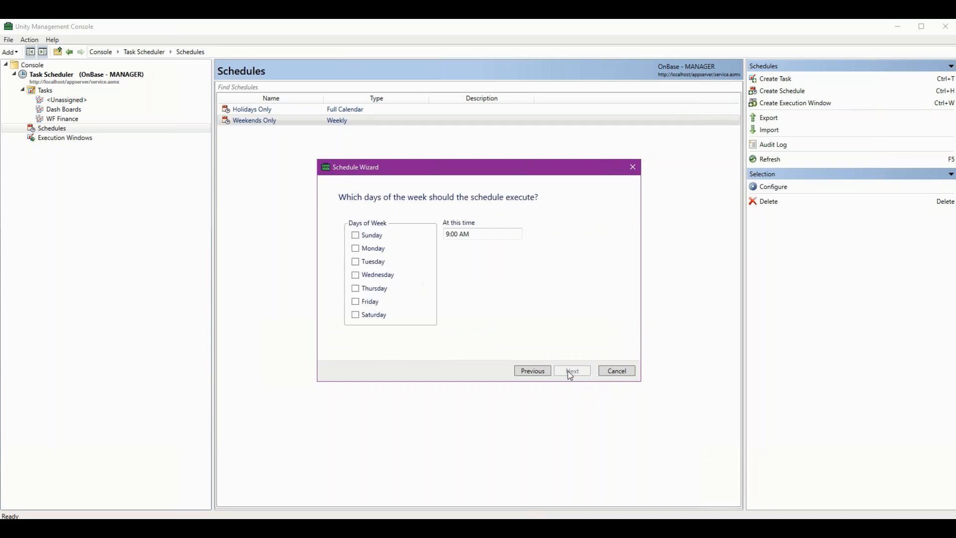
Set the schedule to execute Monday through Friday at 6:00 PM and finish creating it.
left_click(356, 248)
left_click(356, 276)
left_click(356, 288)
left_click(452, 237)
left_click(572, 371)
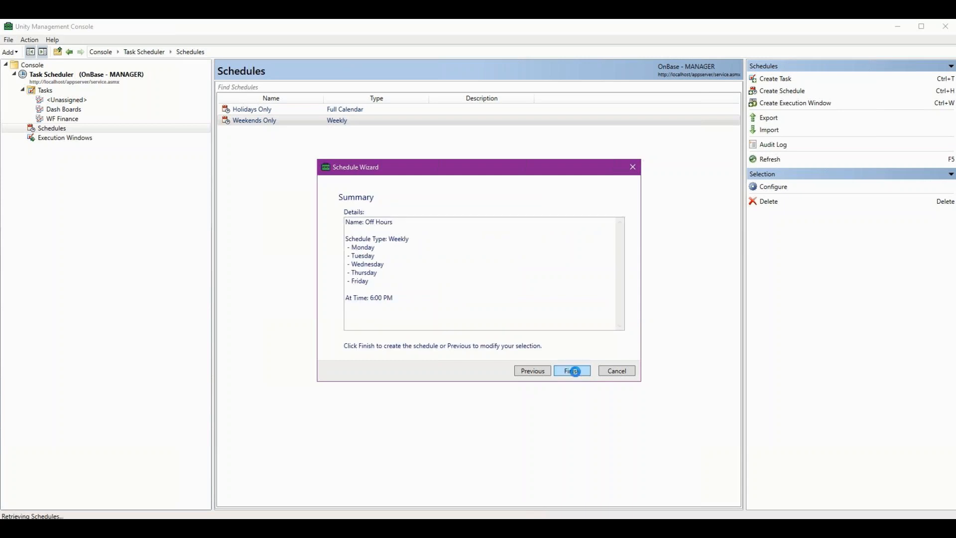
left_click(573, 371)
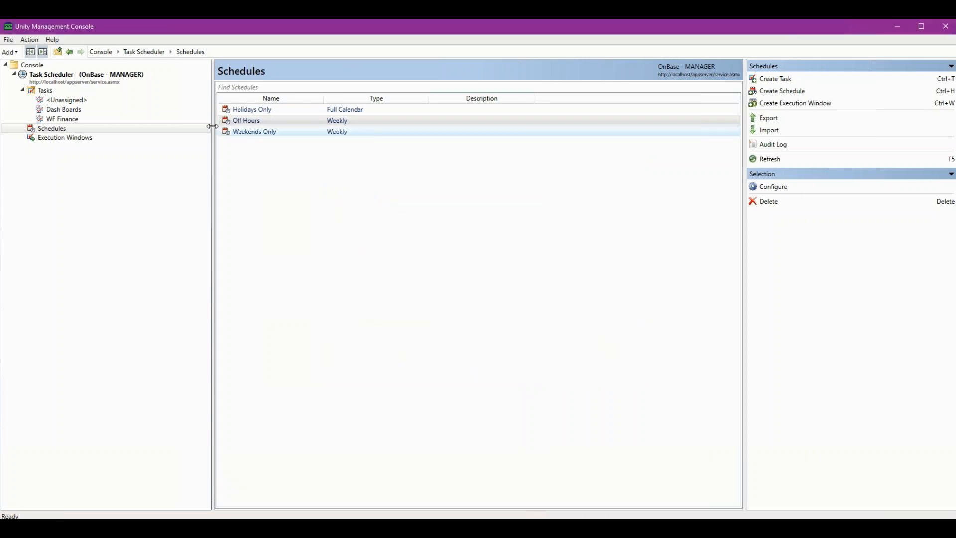
Configure the Login Activity task in the Dash Boards group, keeping its existing settings up to the execution schedule page.
left_click(62, 109)
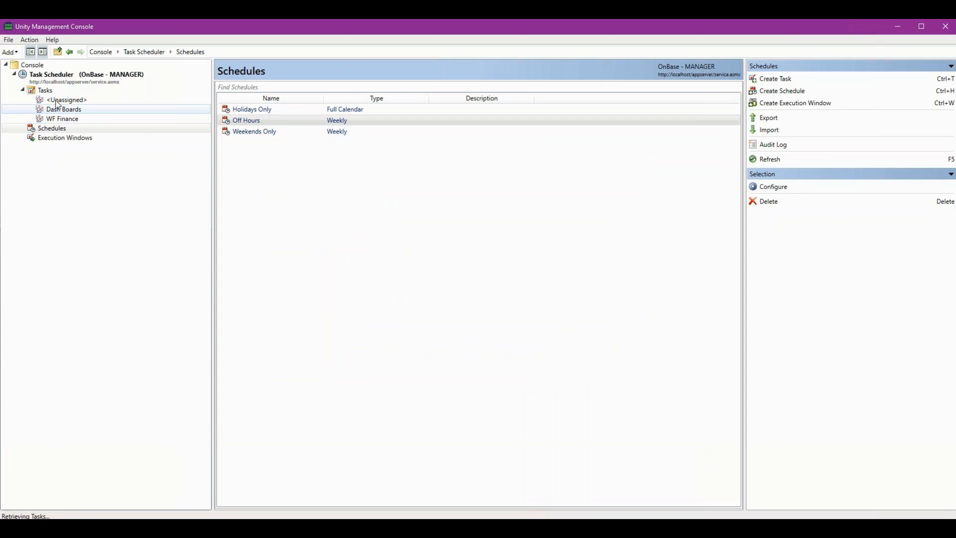
right_click(252, 111)
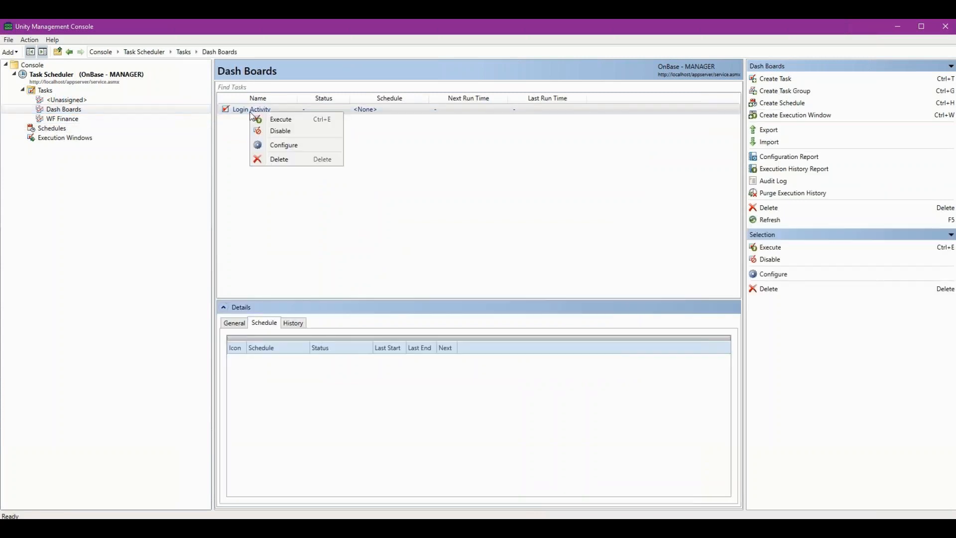
left_click(280, 144)
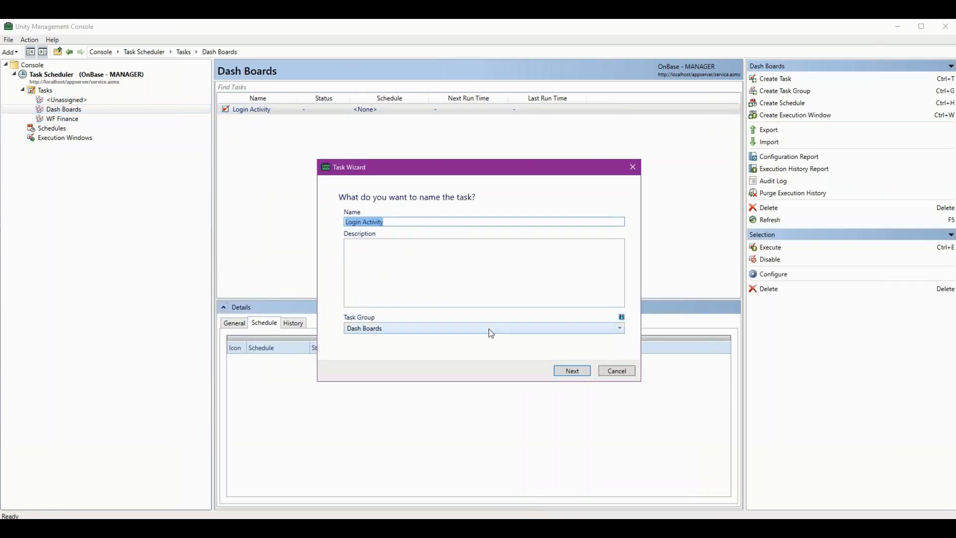
left_click(574, 370)
left_click(577, 371)
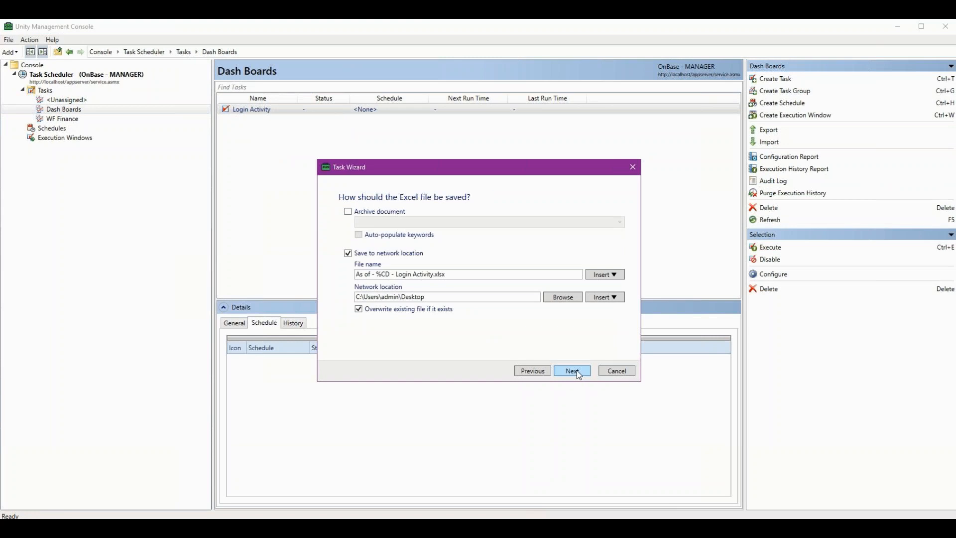
left_click(577, 369)
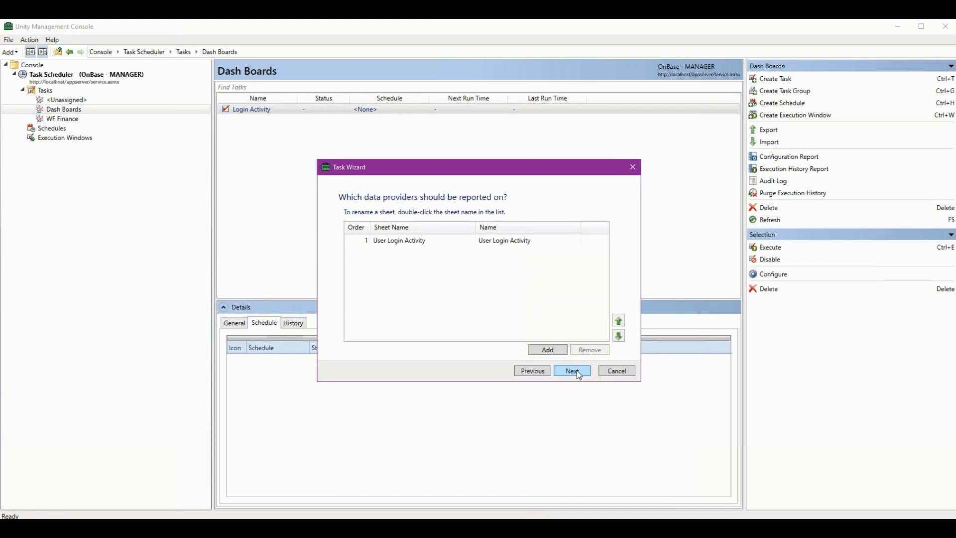
left_click(577, 369)
left_click(577, 369)
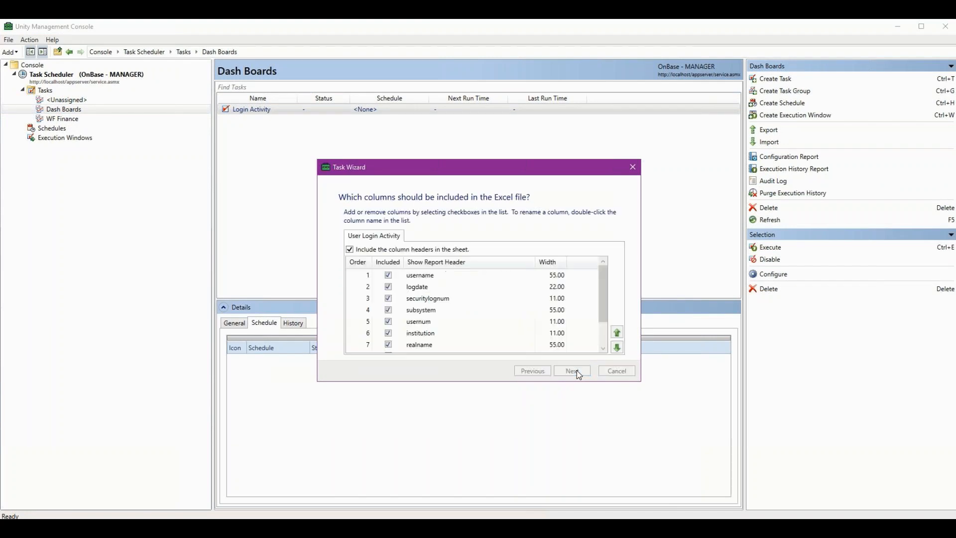
left_click(576, 370)
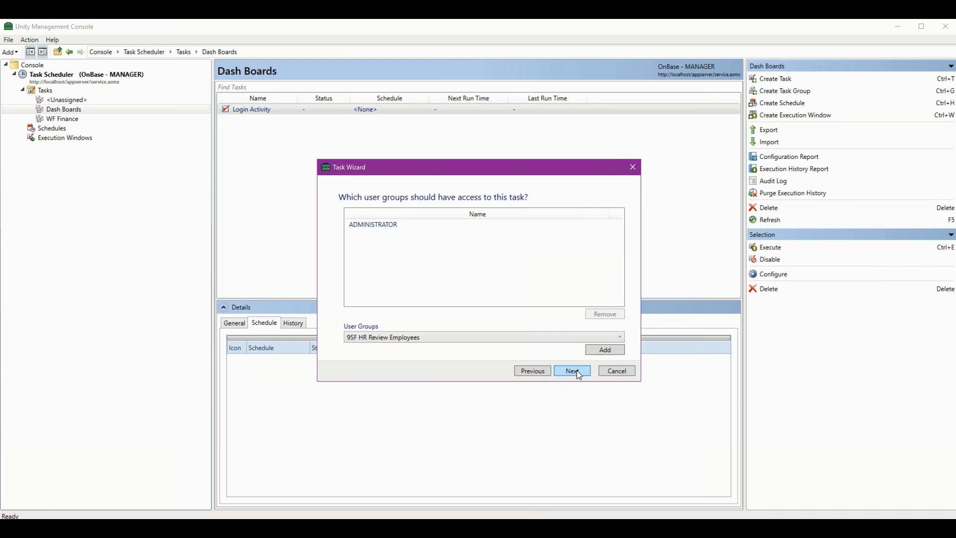
left_click(576, 369)
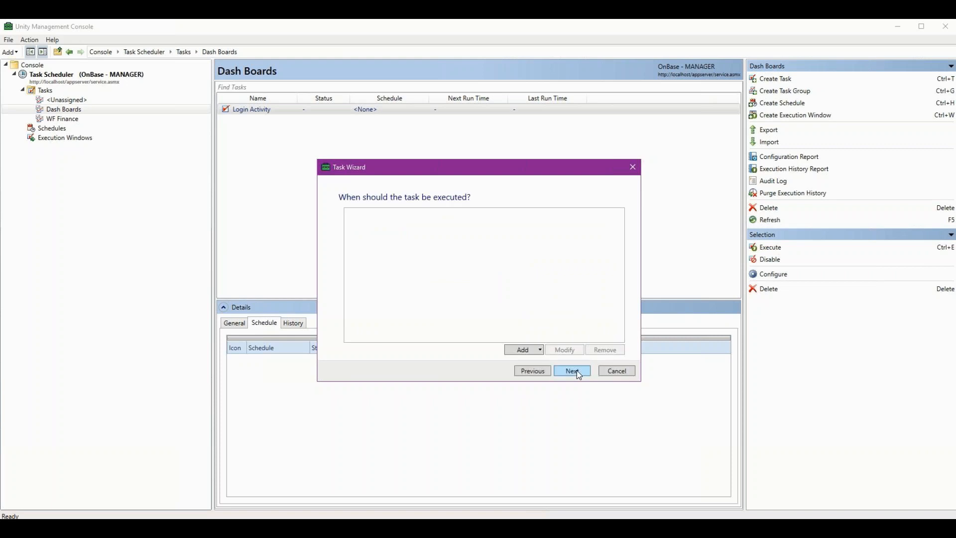
Assign the existing Off Hours schedule to the Login Activity task and finish updating the task.
left_click(538, 351)
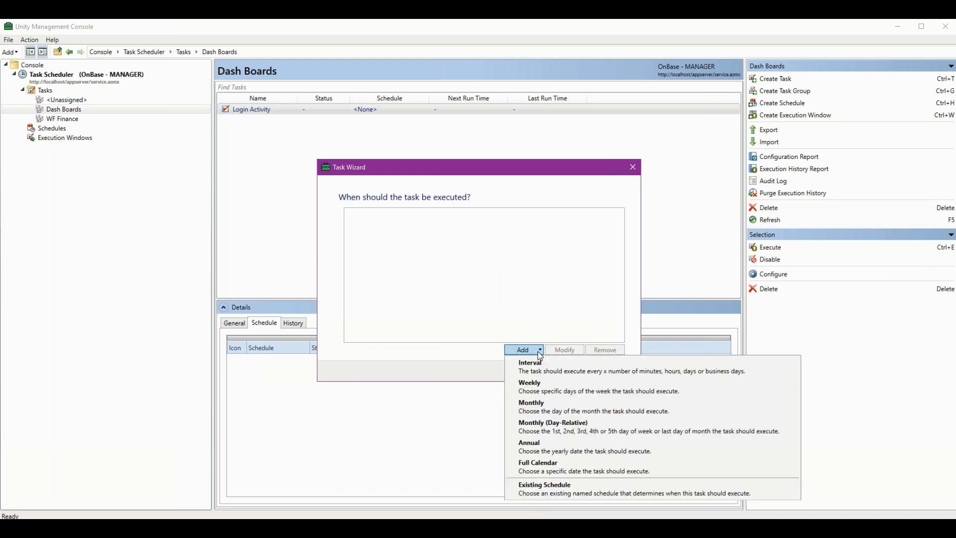
left_click(541, 490)
left_click(570, 241)
left_click(405, 267)
left_click(517, 328)
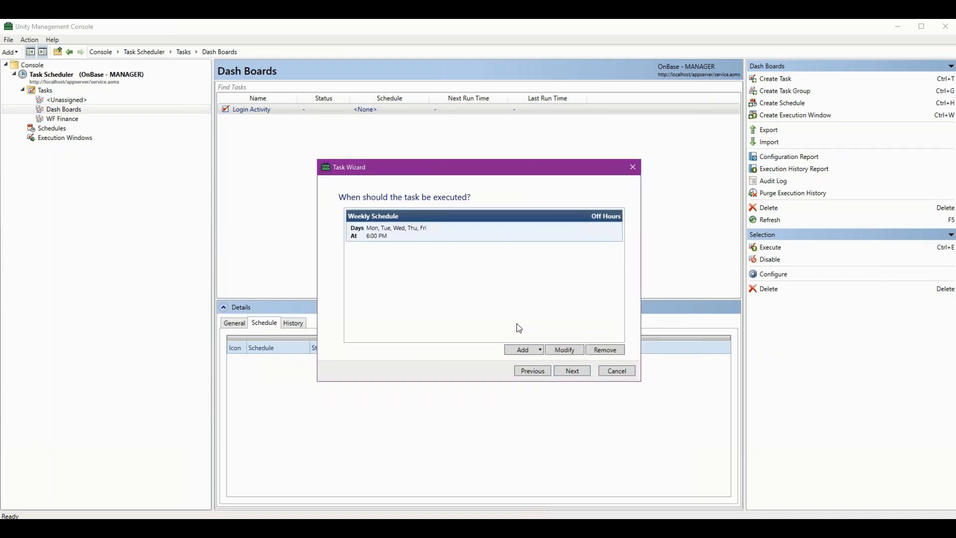
left_click(573, 372)
left_click(573, 371)
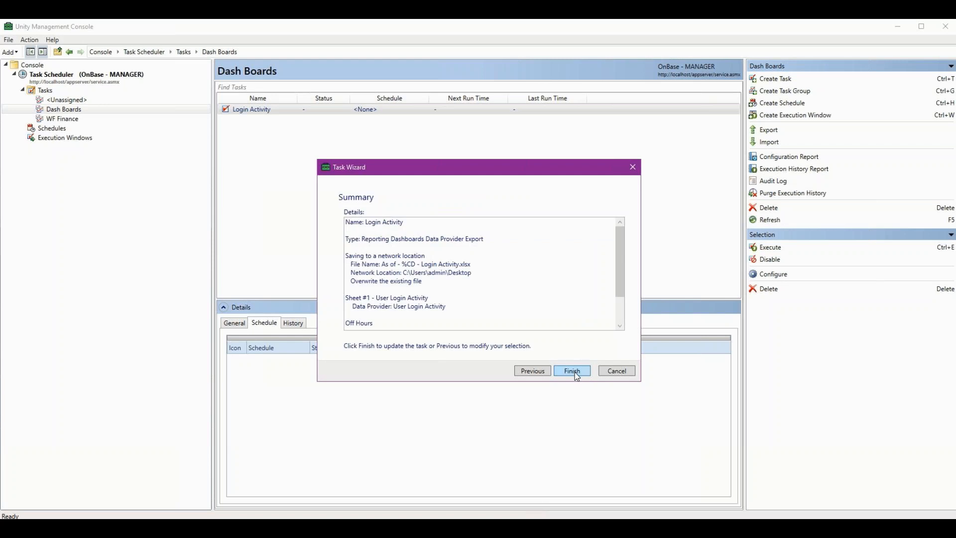
left_click(572, 371)
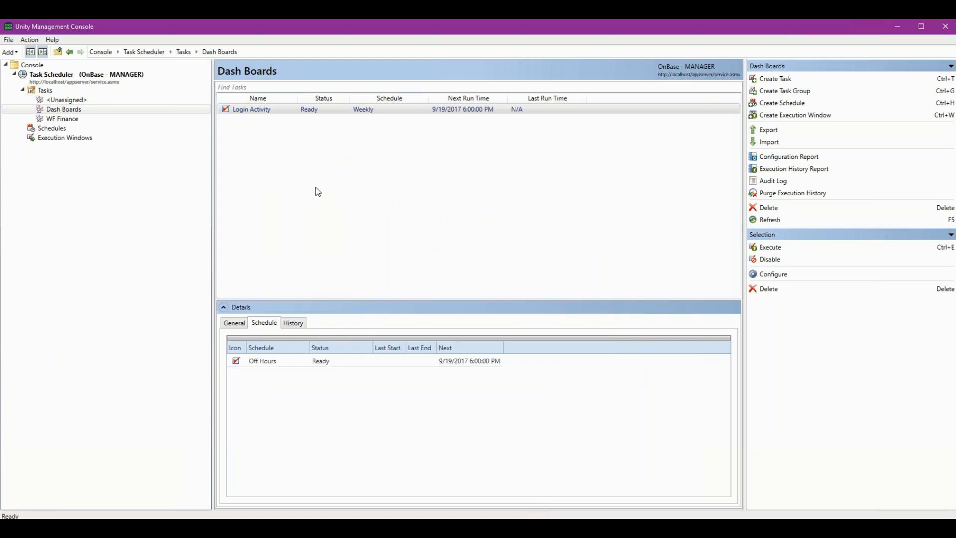
Start a new execution window named Off Hours and continue to its periods.
left_click(48, 137)
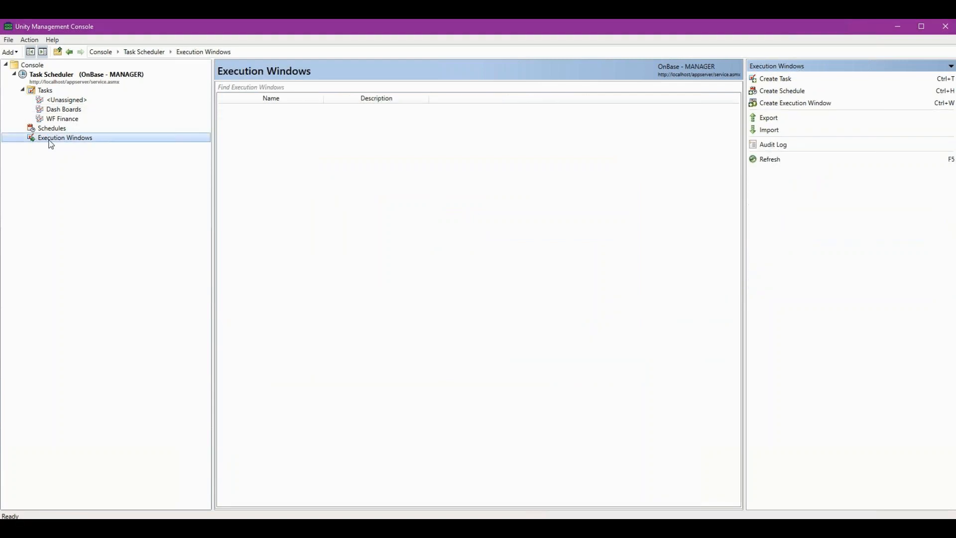
left_click(778, 102)
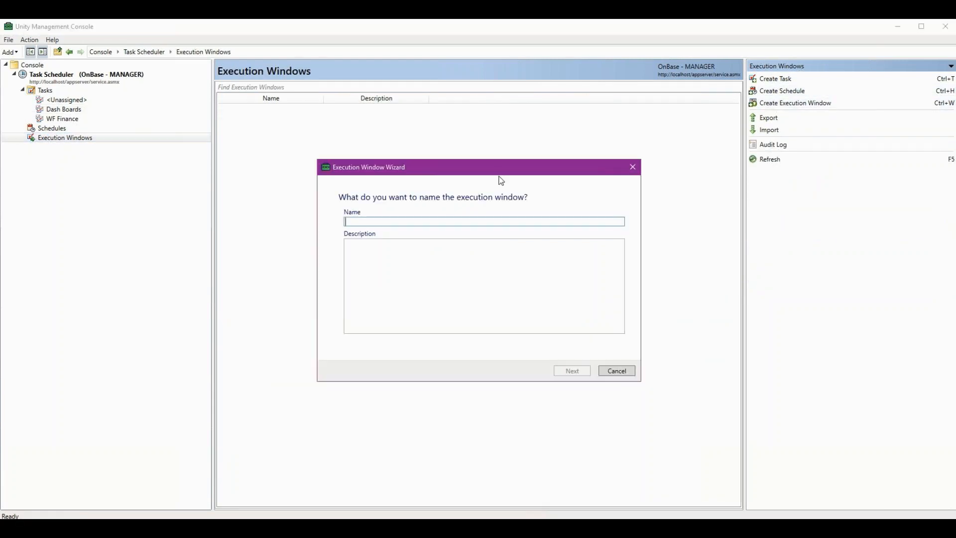
type("o")
key("BackSpace")
type("Off Hours")
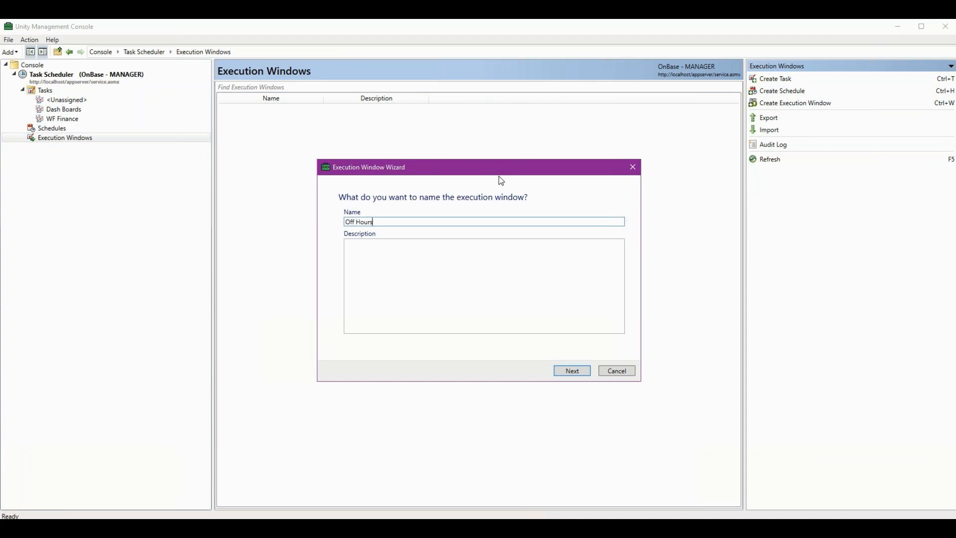
left_click(573, 372)
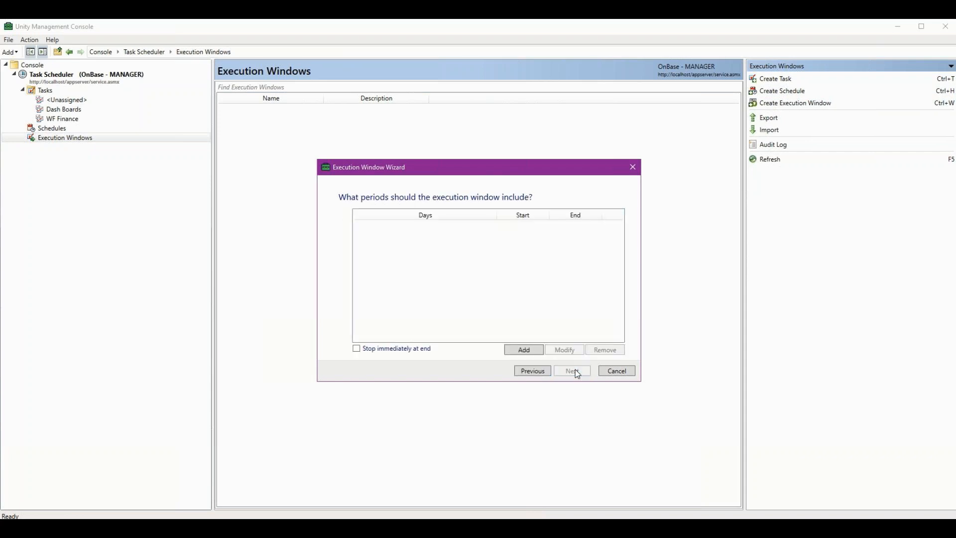
Add a period to the execution window covering Monday, Tuesday, Wednesday, Thursday and Friday.
left_click(523, 351)
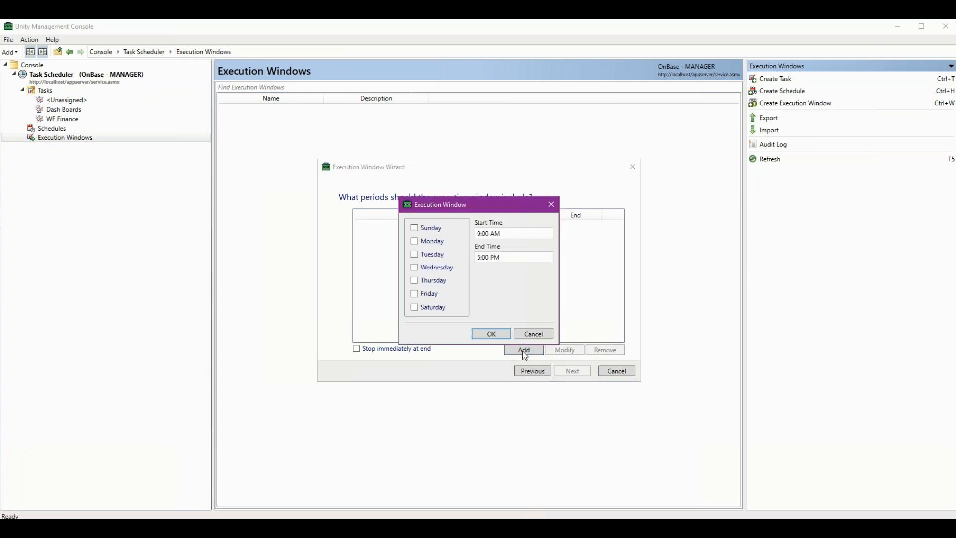
left_click(427, 244)
left_click(422, 255)
left_click(418, 268)
left_click(417, 281)
left_click(415, 296)
Set the period to start at 6:00 PM and end at 5:00 AM, and finish creating the execution window.
left_click(482, 233)
key("Delete")
type("6")
key("Delete")
type("P")
left_click(478, 257)
left_click(496, 258)
key("BackSpace")
type("a")
key("BackSpace")
type("A")
left_click(492, 335)
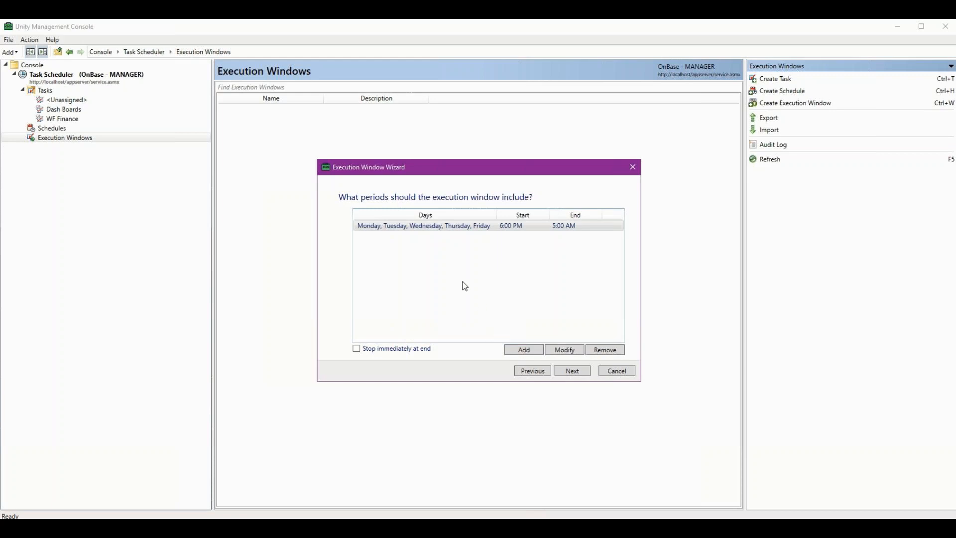
left_click(573, 370)
left_click(573, 370)
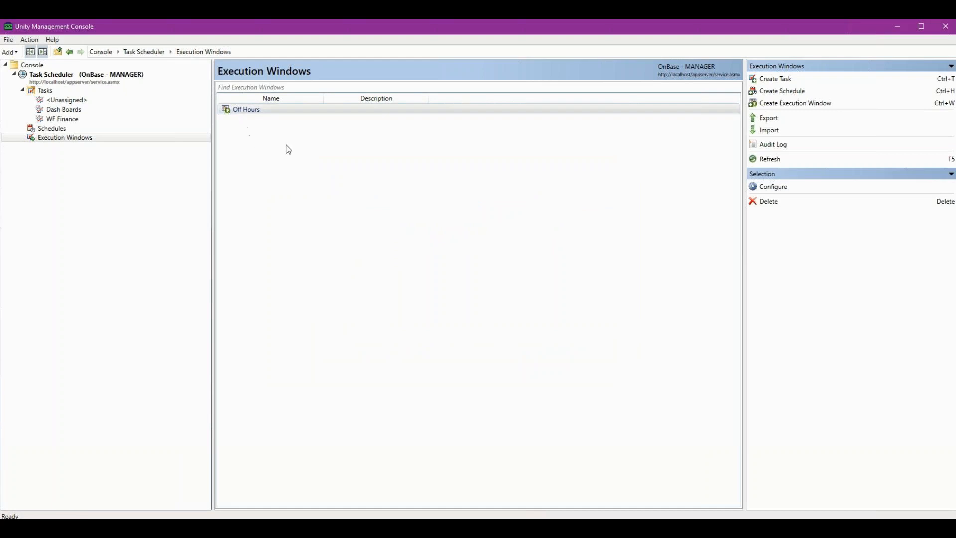
Open the configuration of the task in the WF Finance group and continue to its interval schedule's active times.
left_click(64, 120)
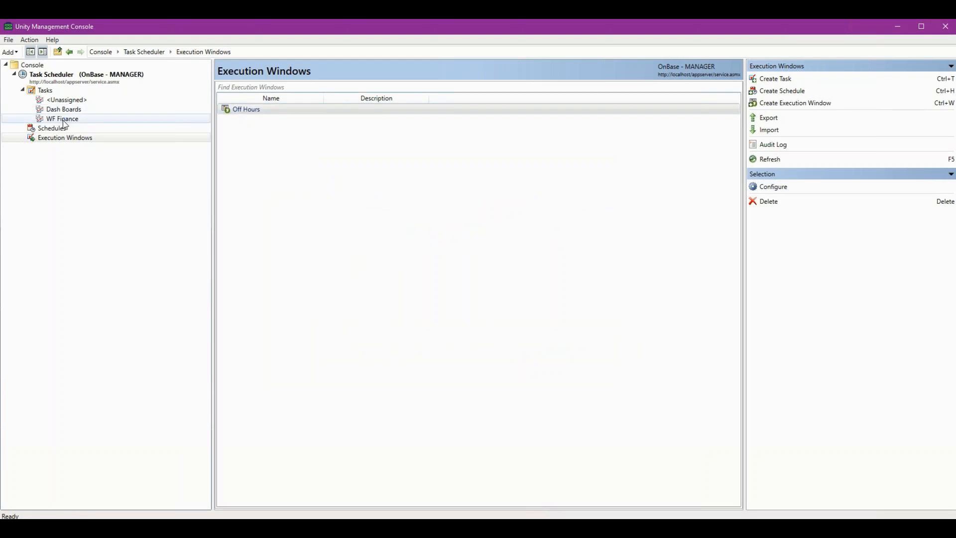
left_click(280, 113)
right_click(281, 114)
left_click(308, 142)
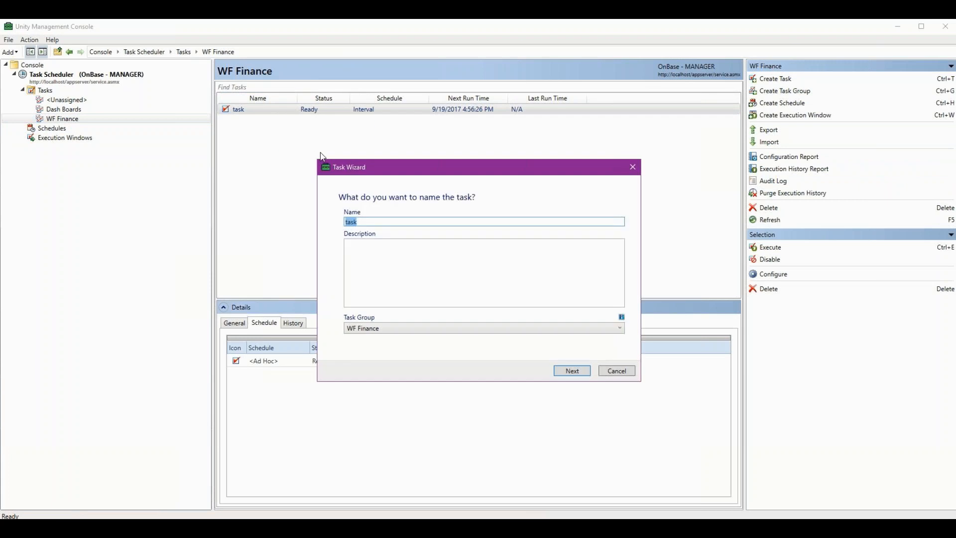
left_click(584, 370)
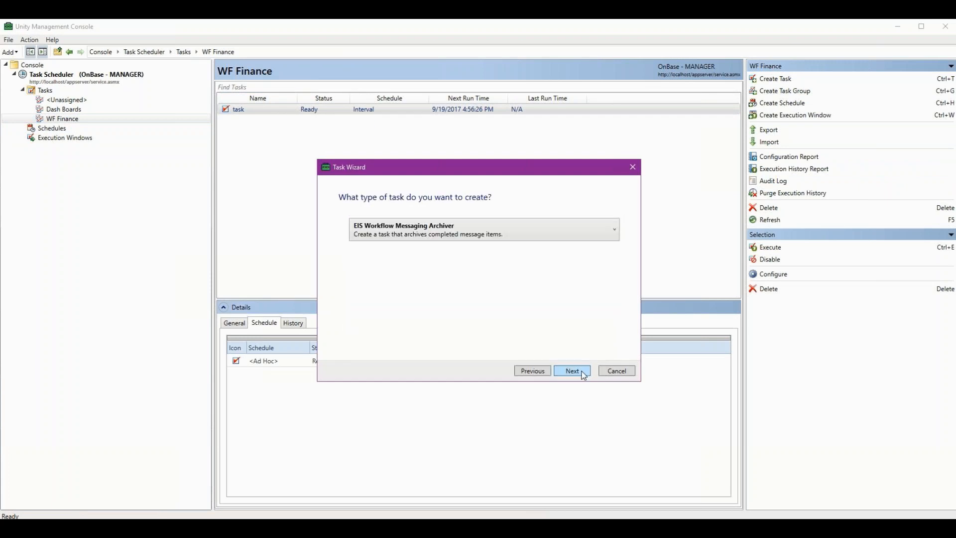
left_click(582, 371)
left_click(581, 371)
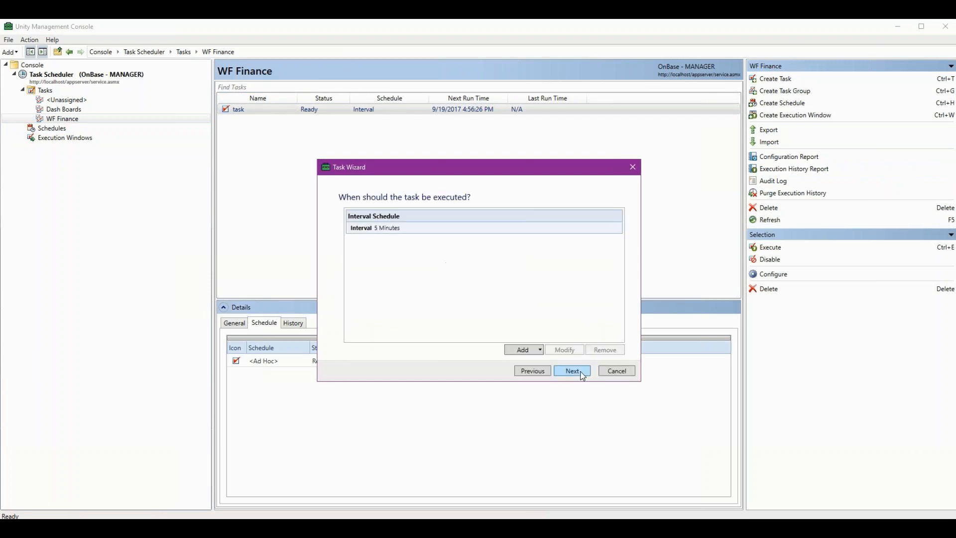
left_click(581, 373)
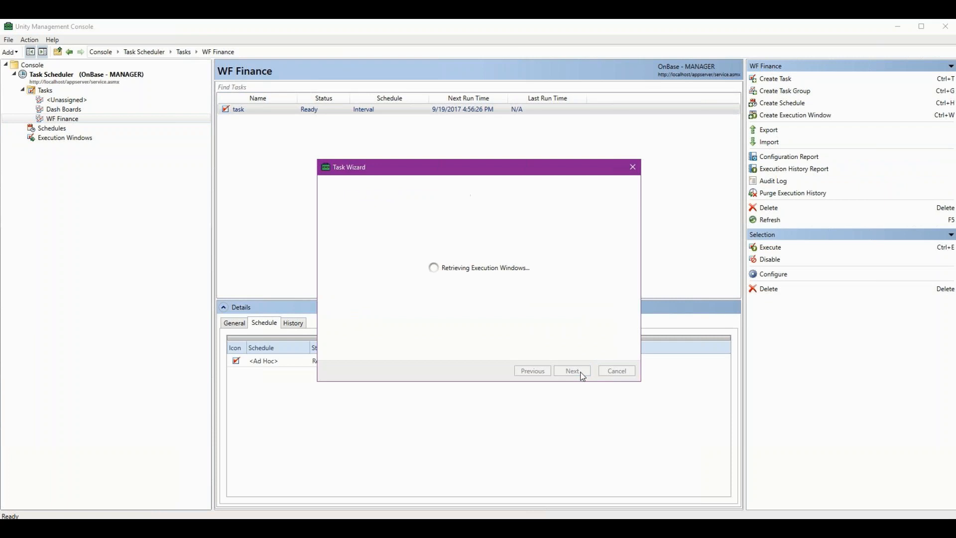
Restrict the task's interval schedules to the Off Hours execution window and finish updating the task.
left_click(347, 224)
left_click(619, 242)
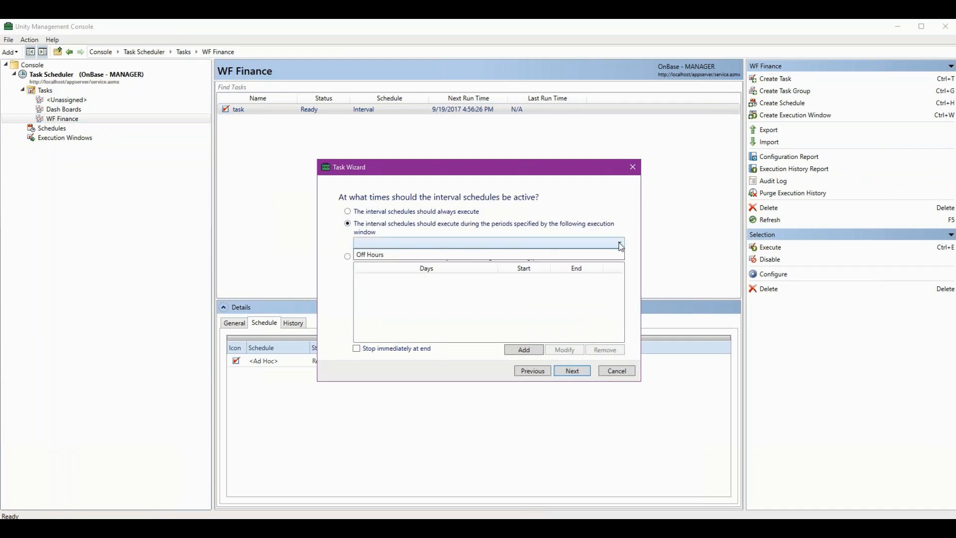
left_click(376, 255)
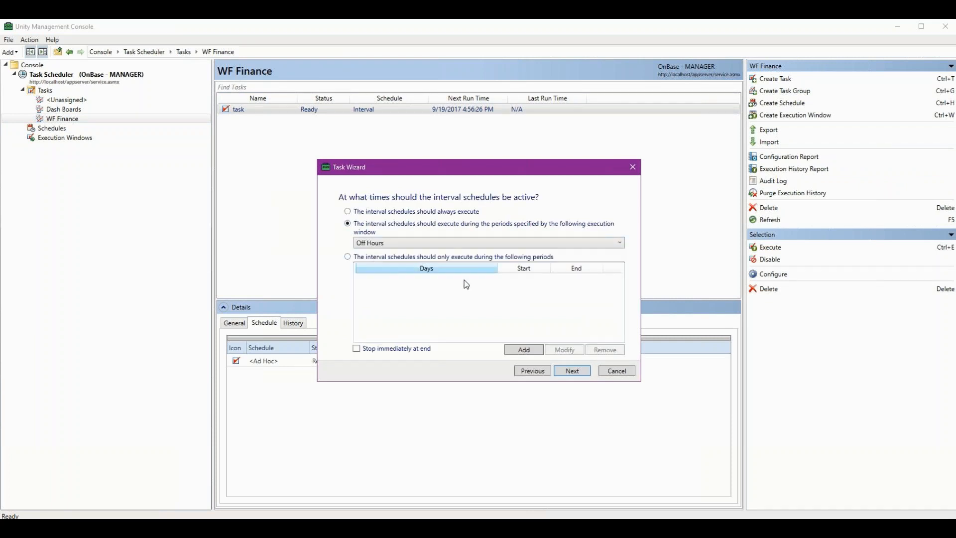
left_click(573, 371)
left_click(574, 371)
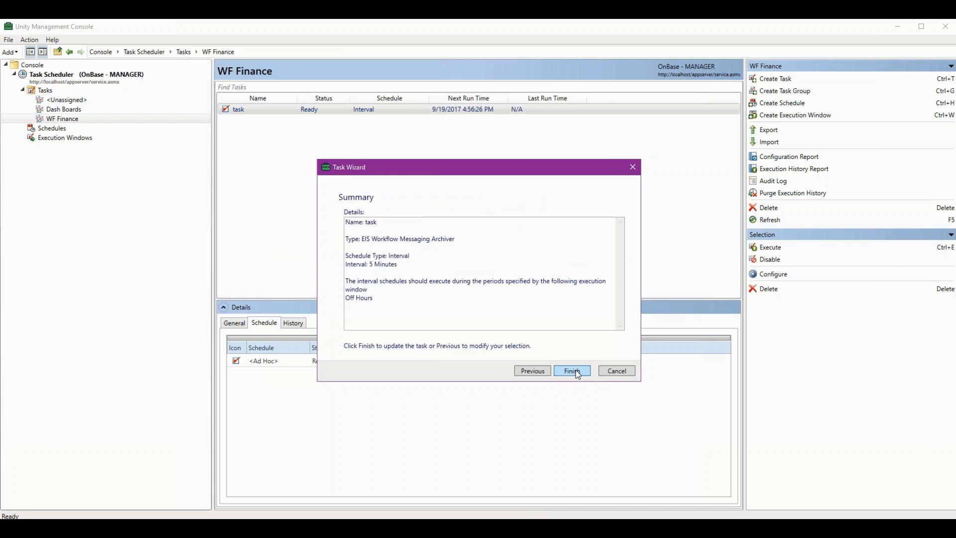
left_click(575, 370)
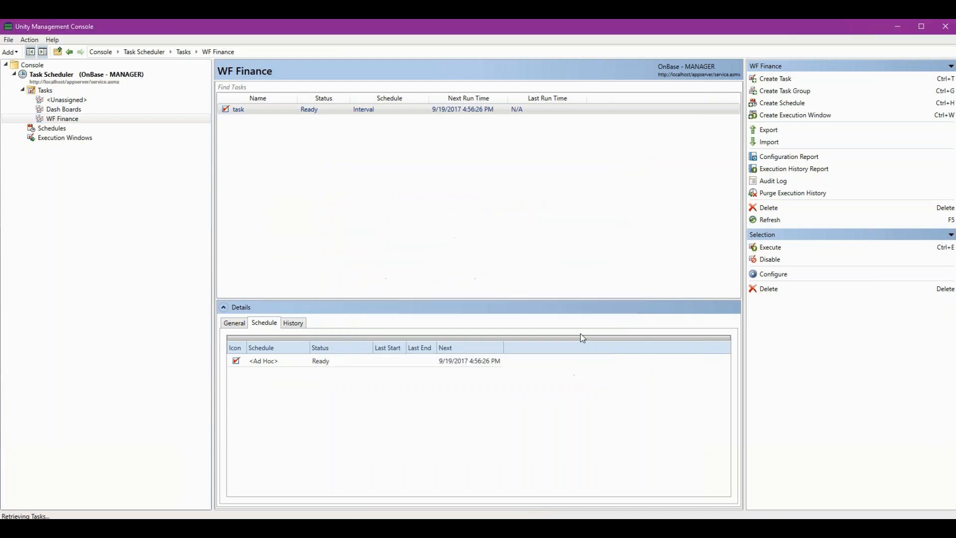